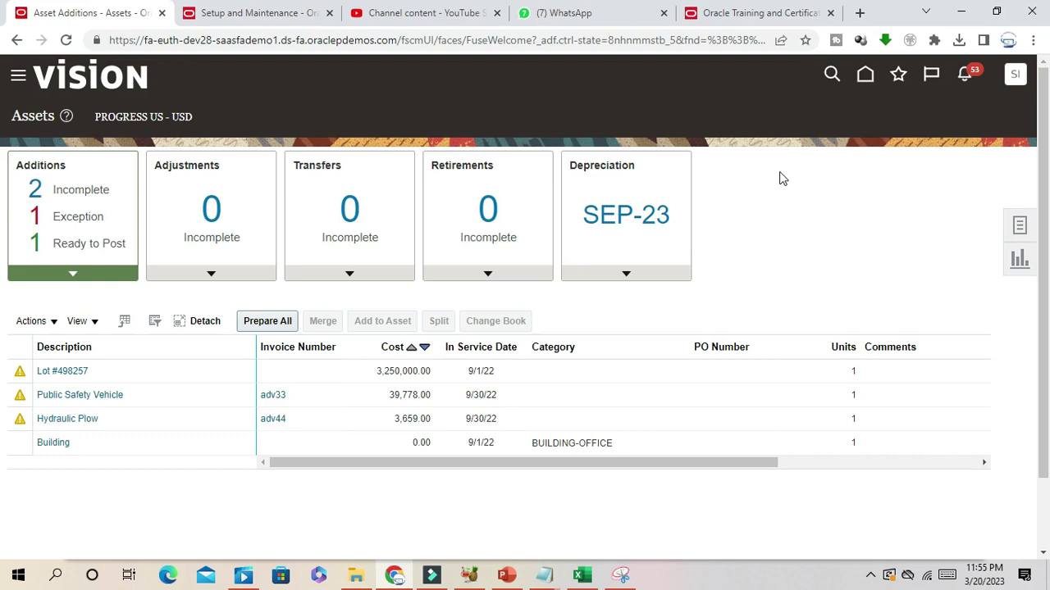
Read the lookup notes in the Excel workbook, then go back to the Oracle Assets overview
left_click(583, 577)
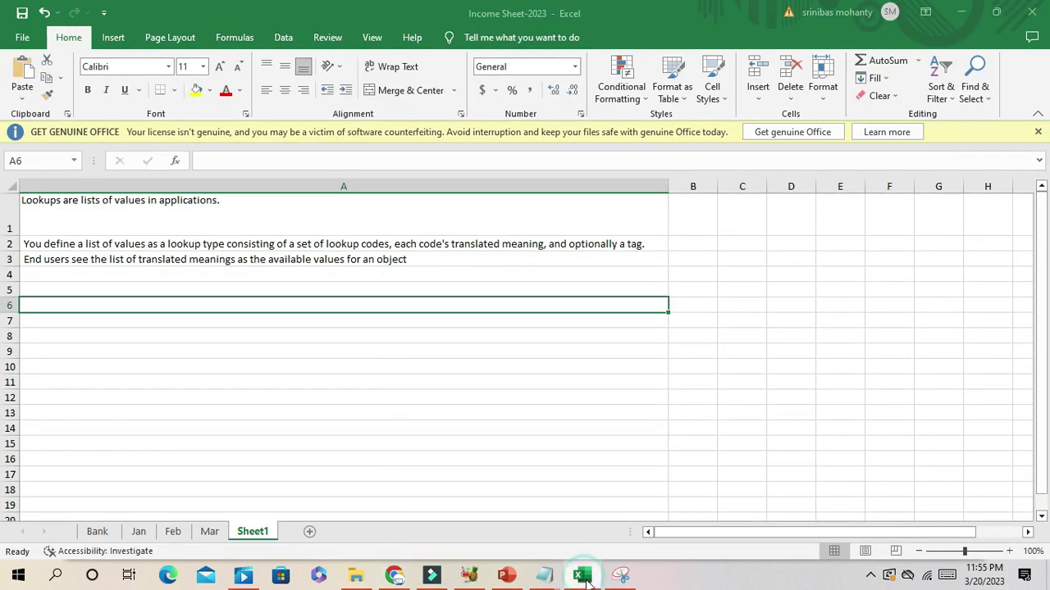
left_click(326, 370)
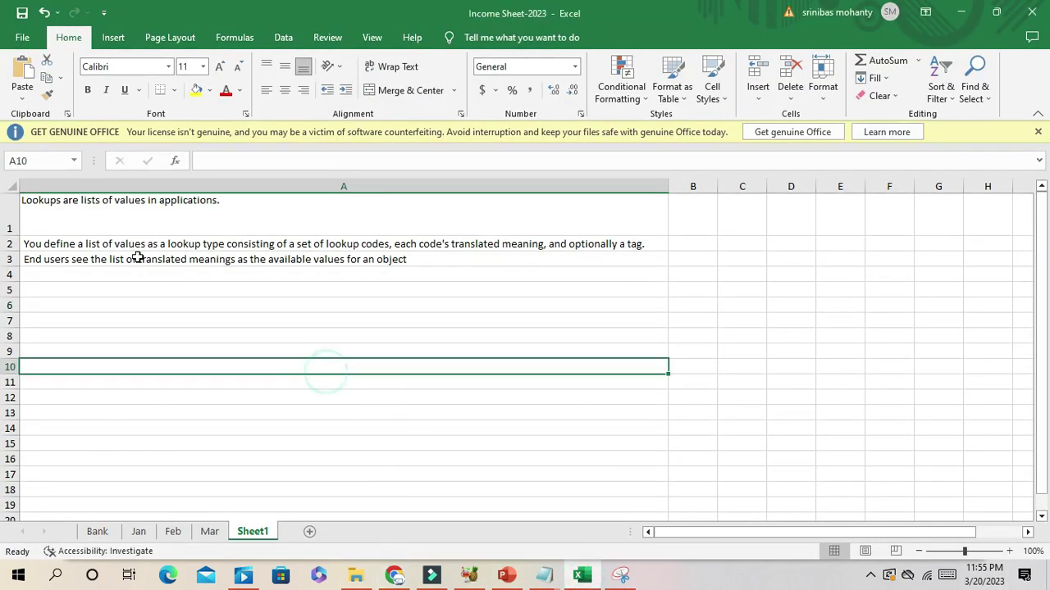
left_click(77, 212)
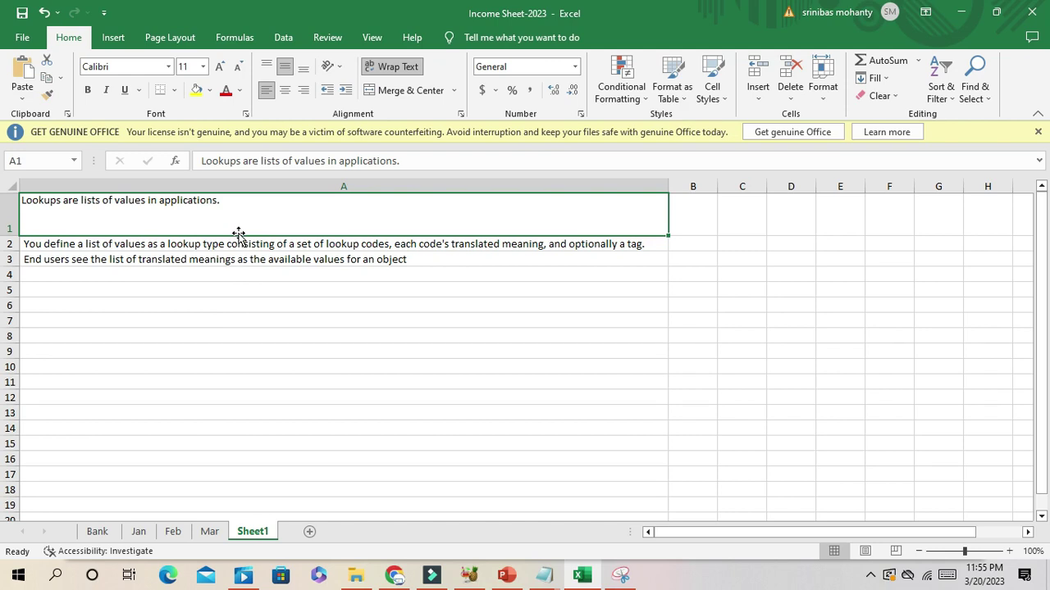
left_click(89, 277)
left_click(394, 575)
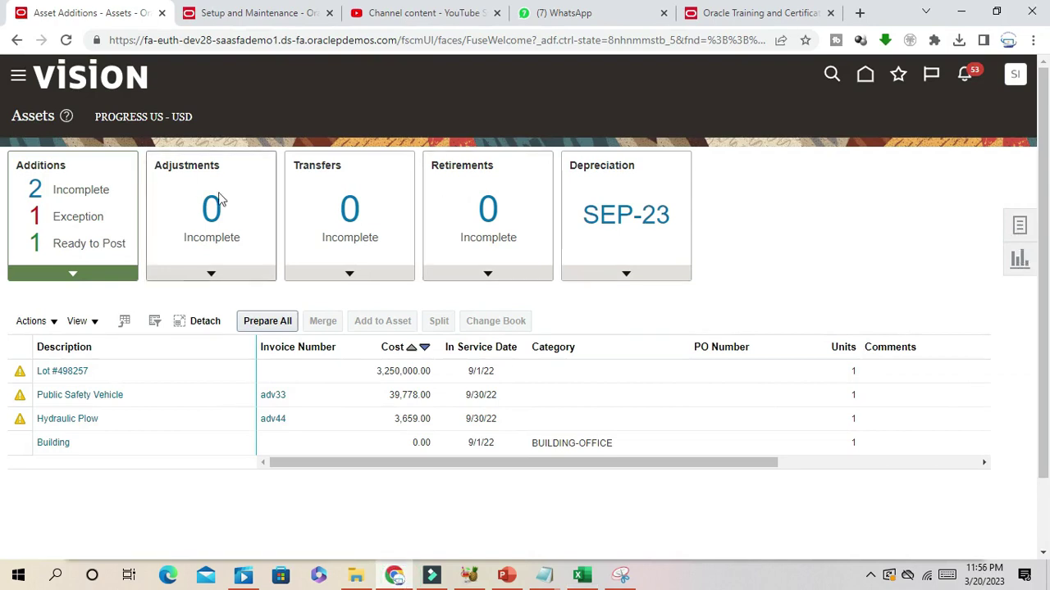
In Retire Assets, search category 'Com' and select asset 112591
left_click(1019, 225)
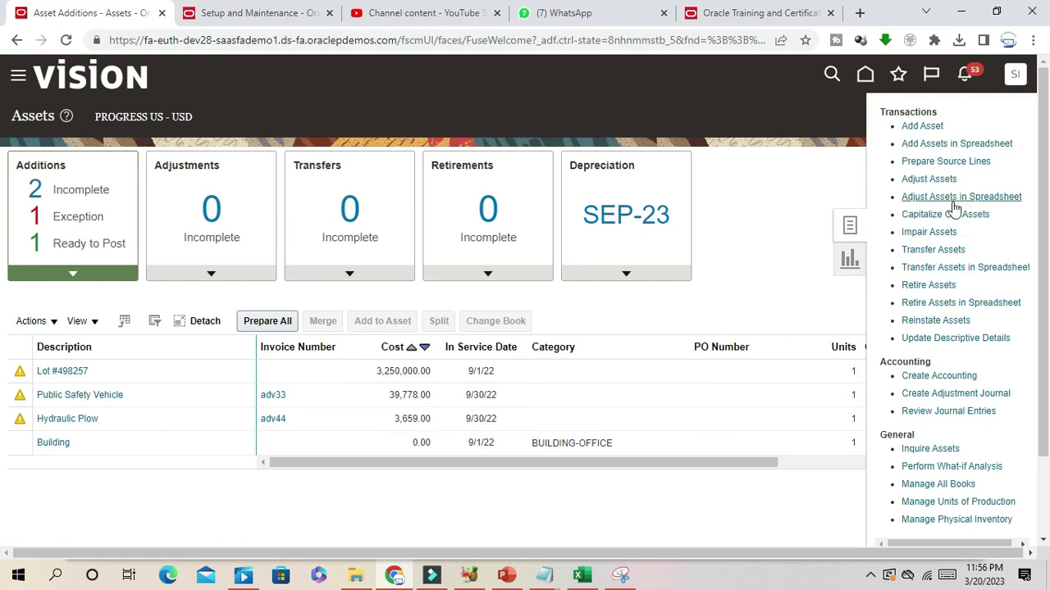
left_click(937, 286)
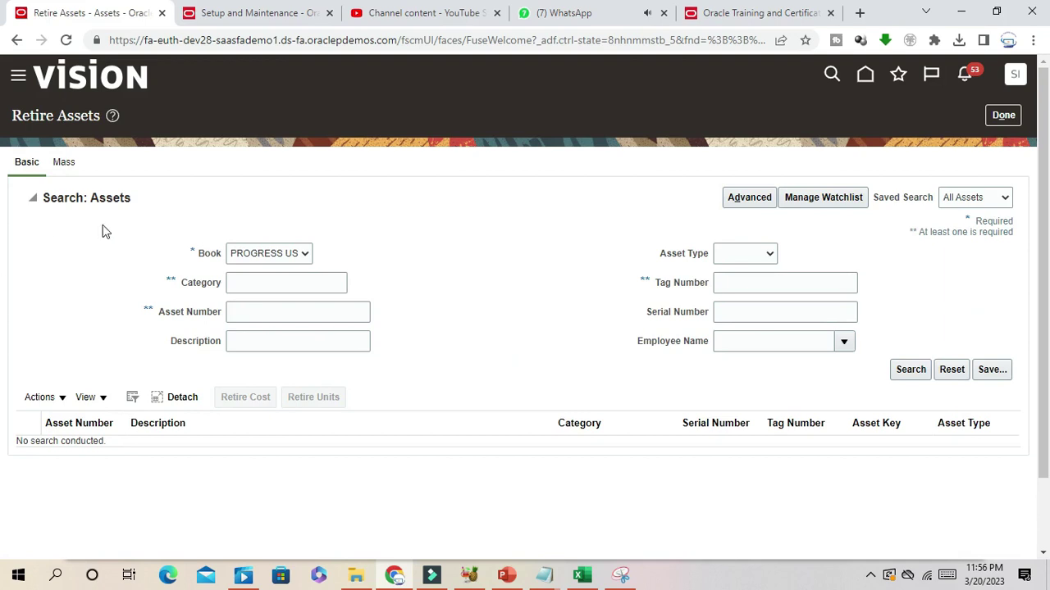
left_click(262, 282)
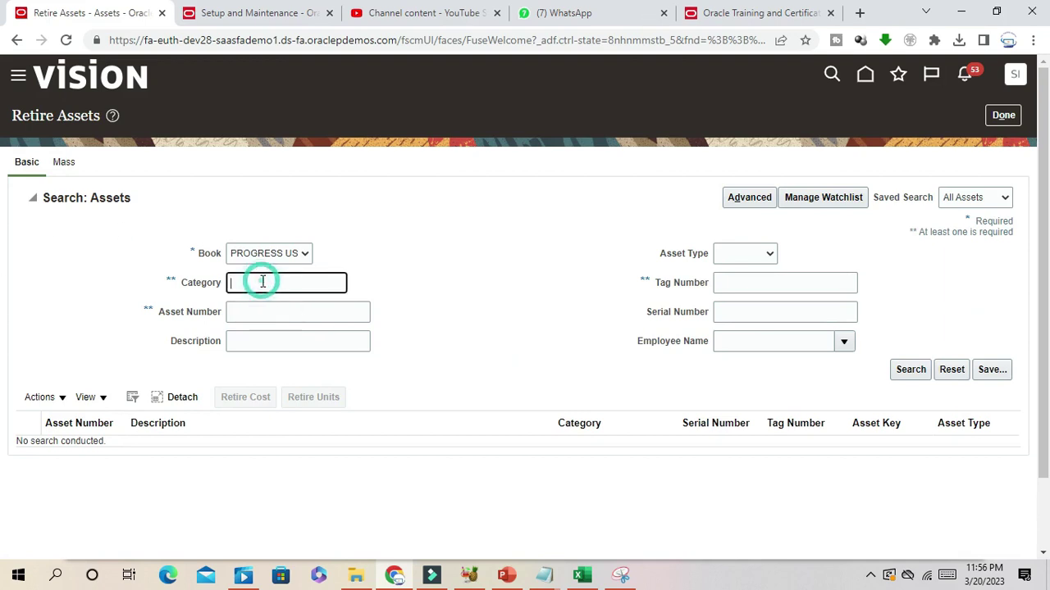
type("Com")
left_click(911, 369)
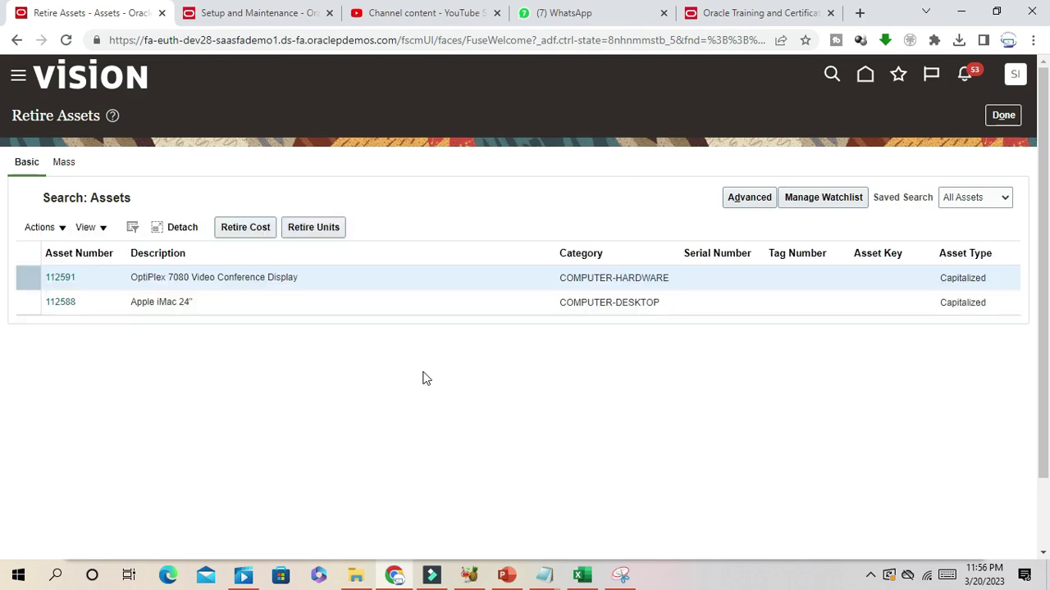
left_click(94, 278)
Open Retire Cost for asset 112591 and display its Retirement Reason list
left_click(260, 231)
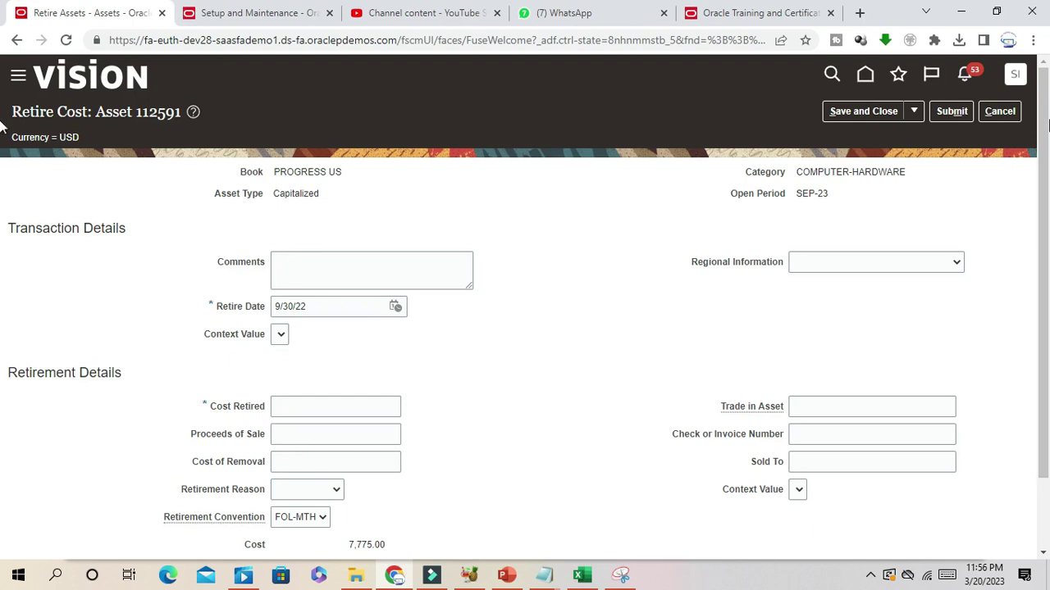
scroll(5, 293, "down", 1)
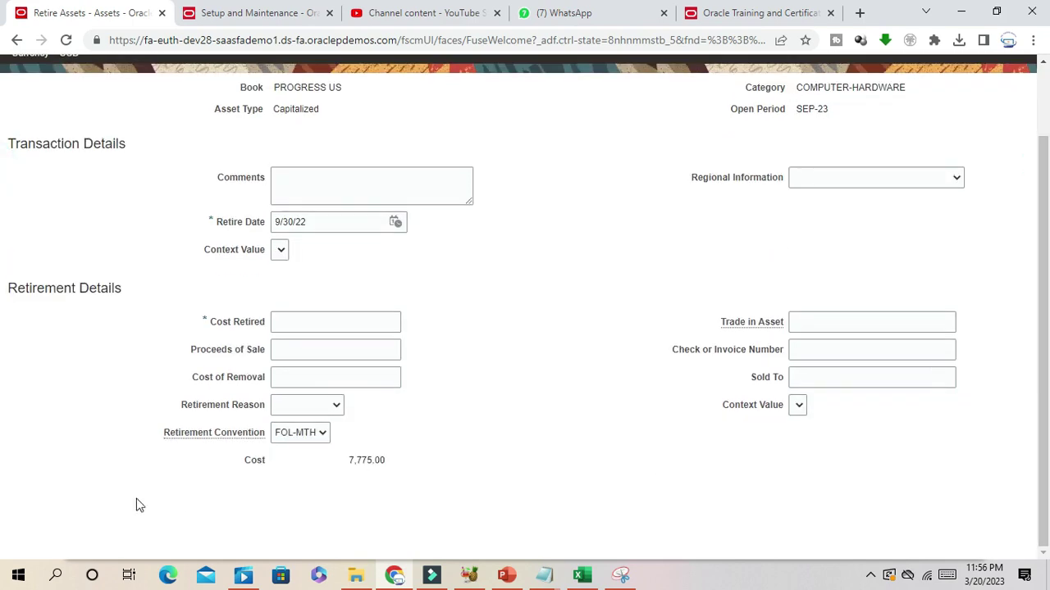
left_click(325, 410)
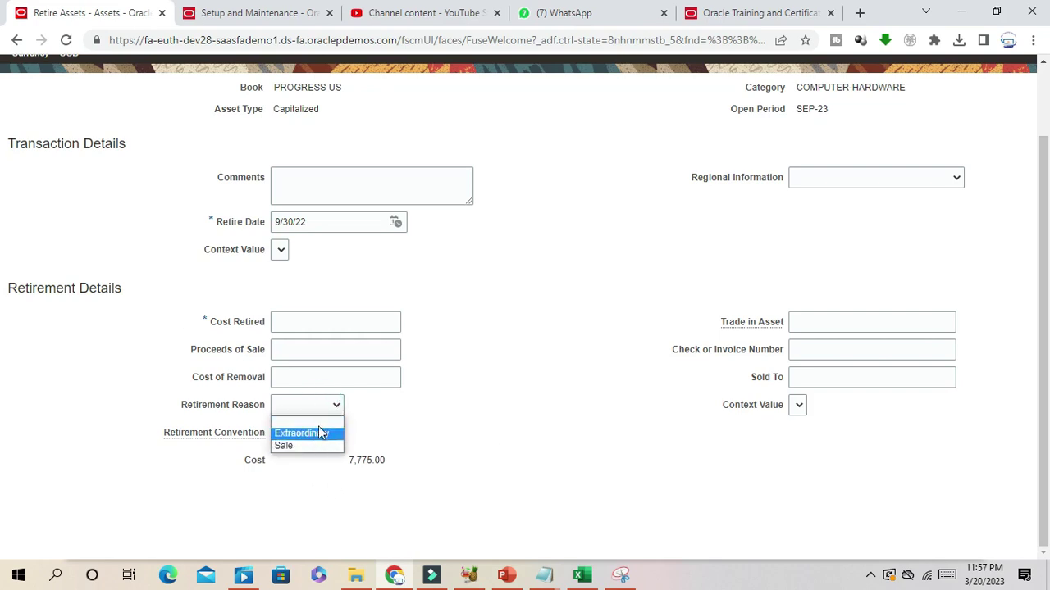
left_click_drag(182, 405, 258, 406)
left_click(316, 406)
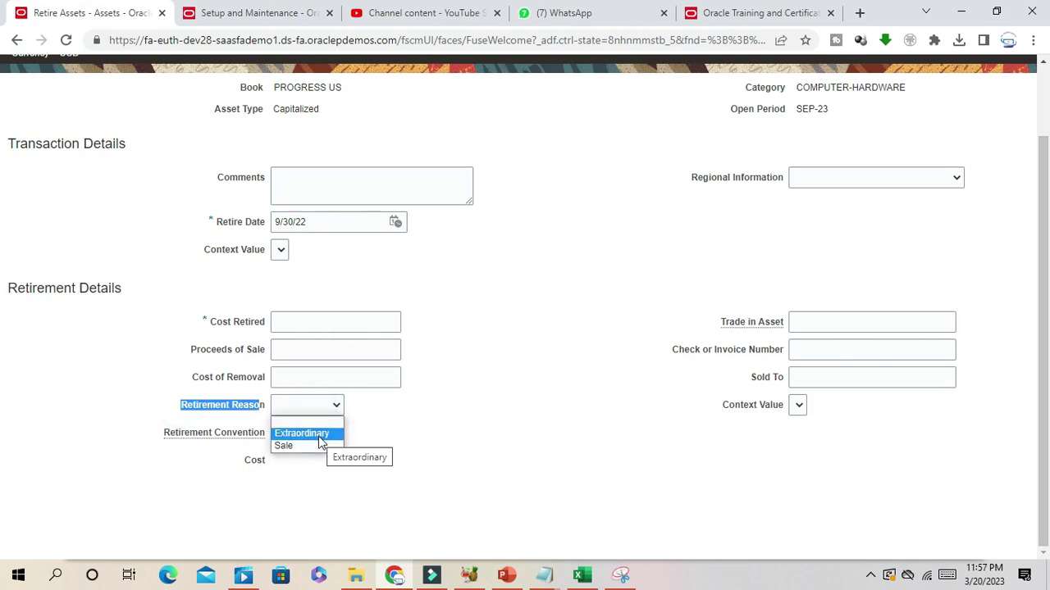
left_click(509, 424)
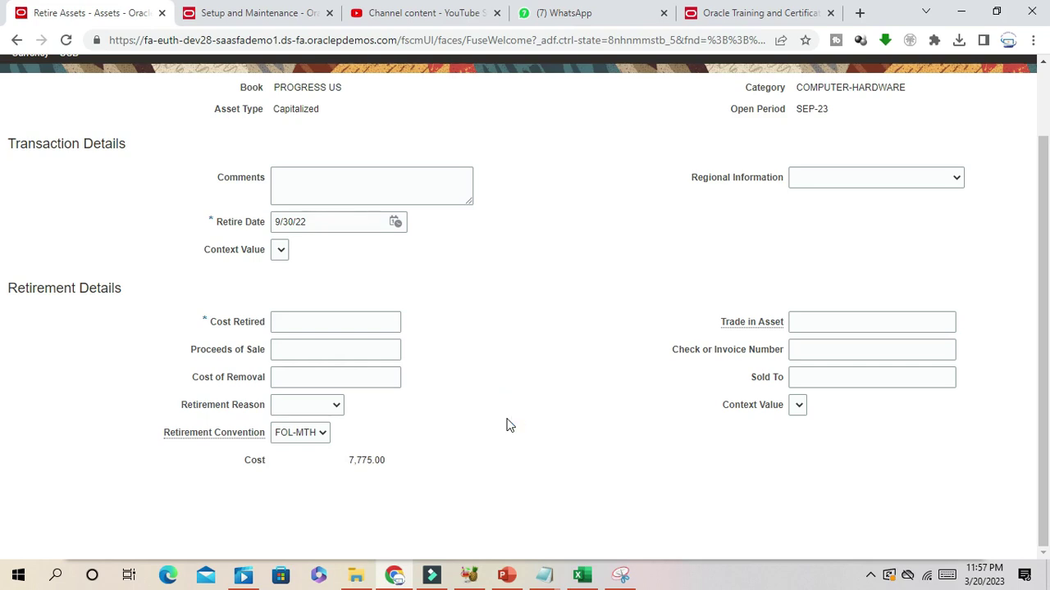
Step through the Retirement Reason options again, confirming only Extraordinary and Sale
left_click(306, 405)
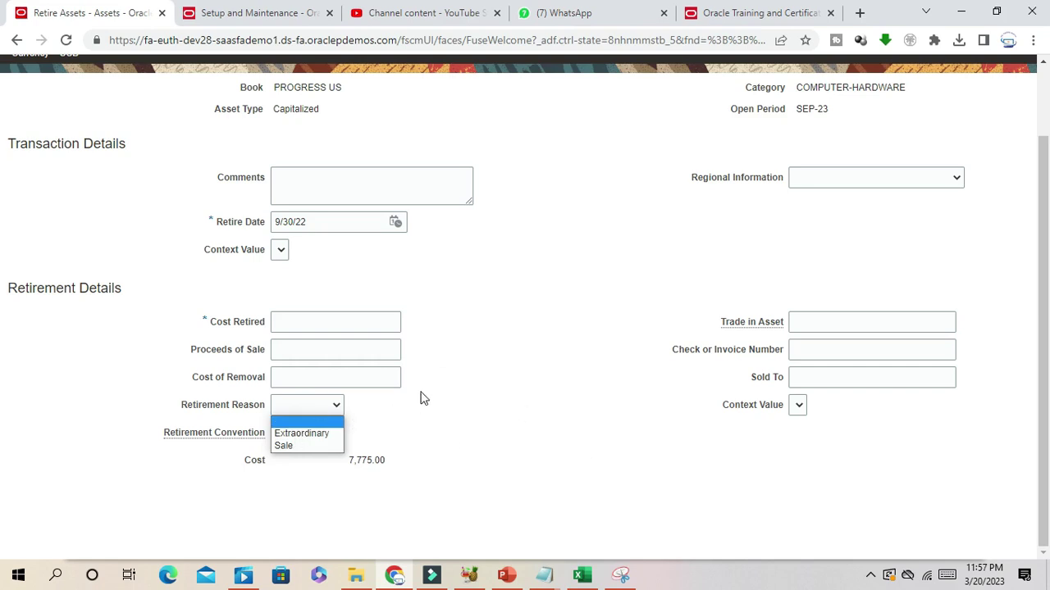
key("Down")
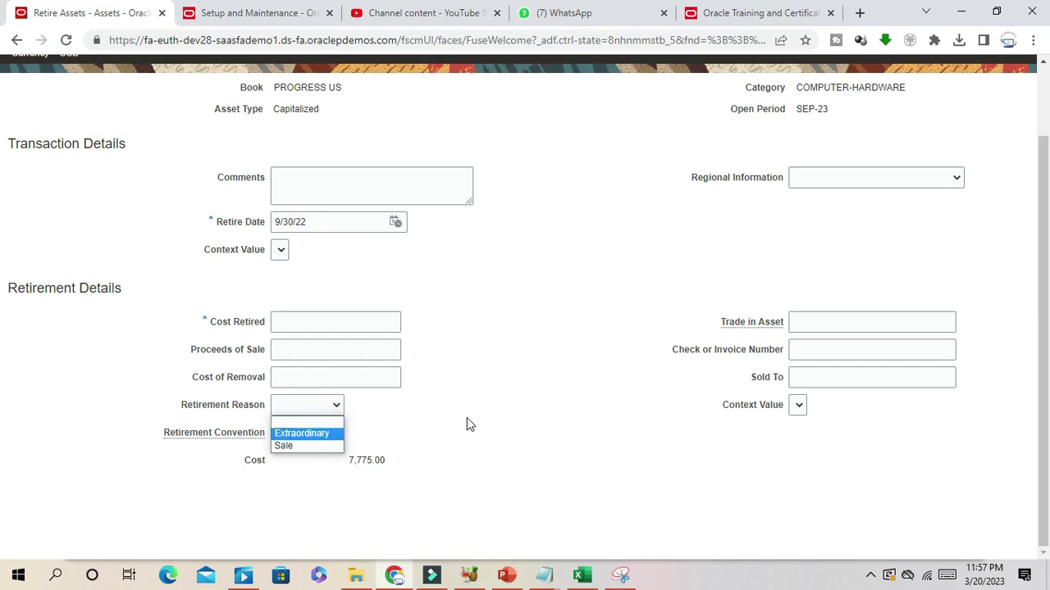
left_click_drag(178, 414, 266, 416)
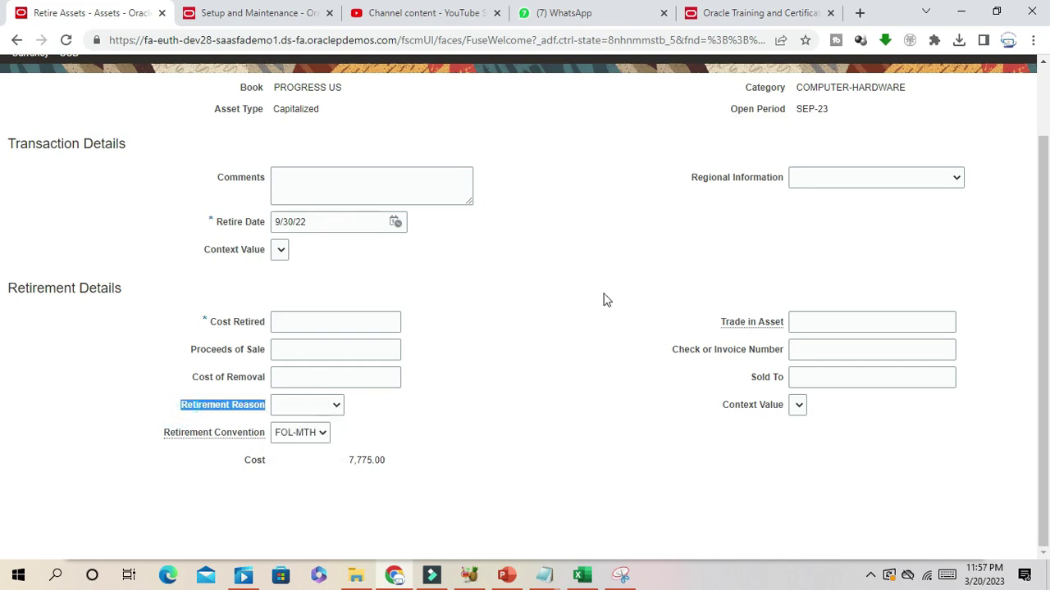
left_click(215, 407)
left_click_drag(180, 416, 266, 415)
left_click(328, 406)
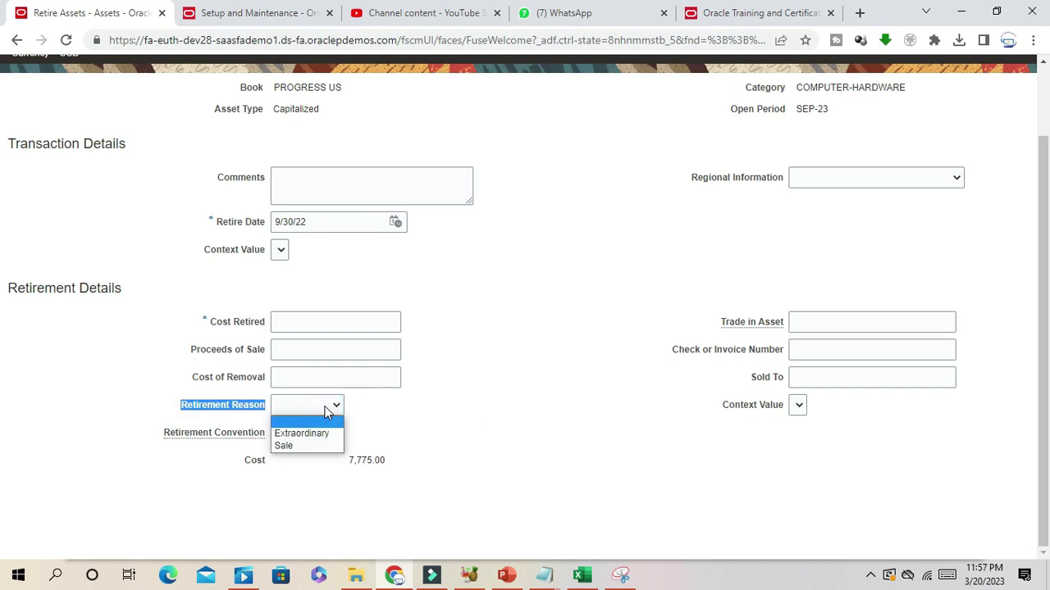
scroll(557, 369, "up", 2)
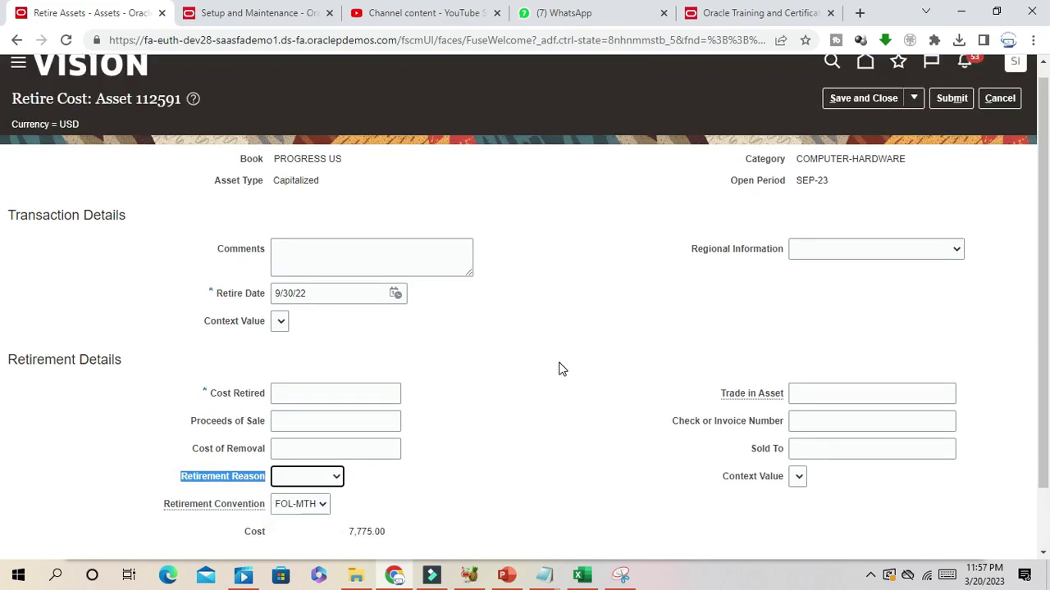
In Setup and Maintenance, search tasks for 'Standard%look%' and open Manage Standard Lookups
left_click(251, 14)
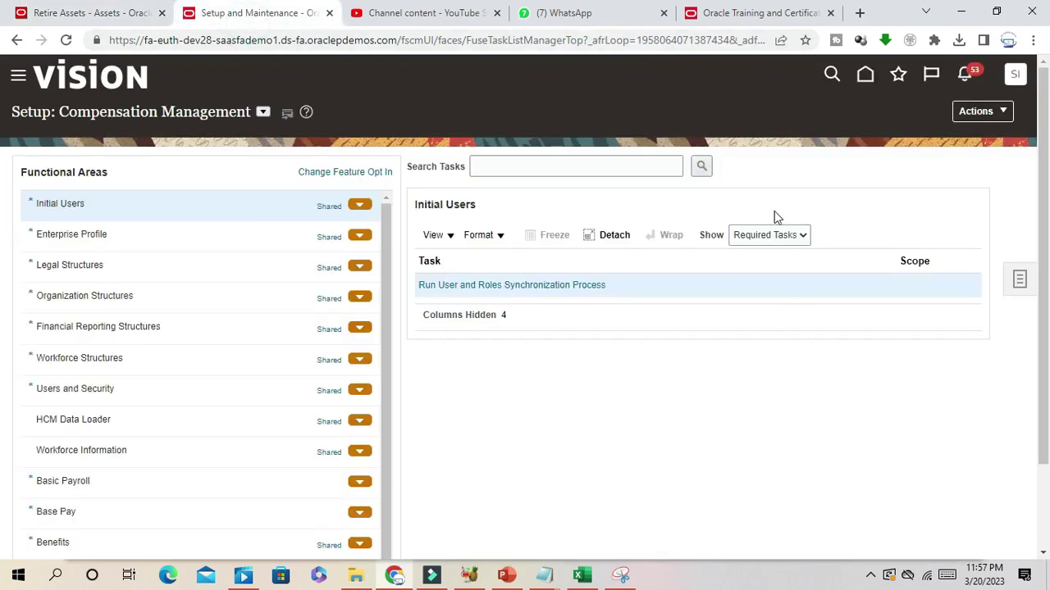
left_click(1017, 279)
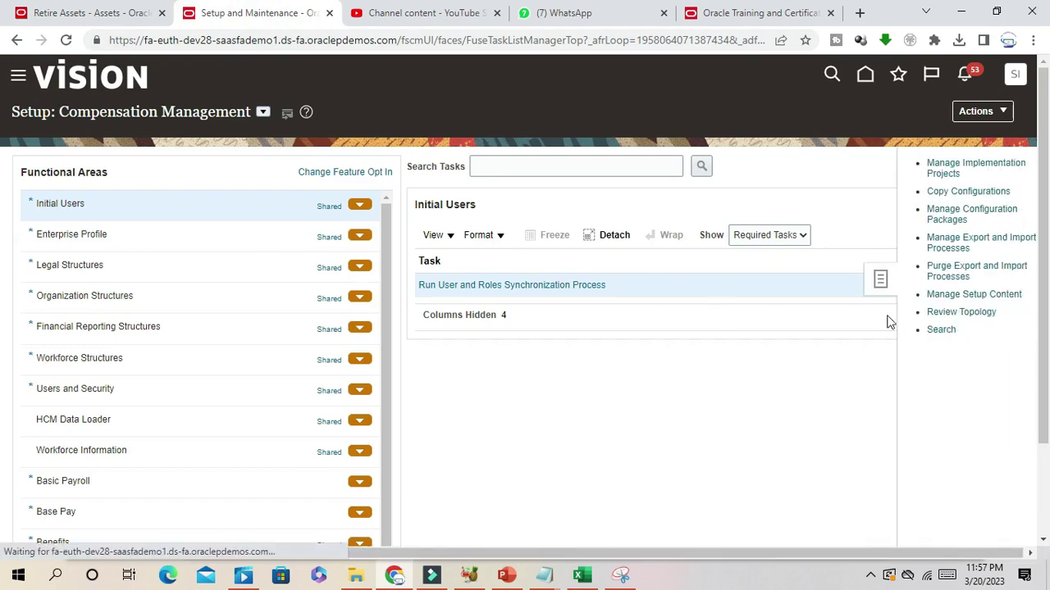
left_click(921, 332)
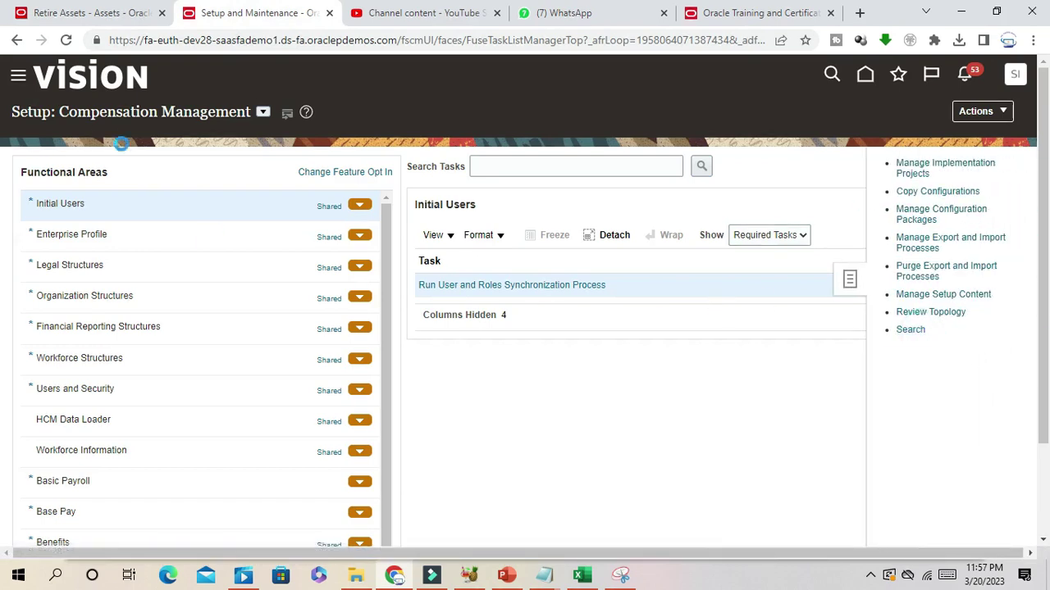
left_click(260, 167)
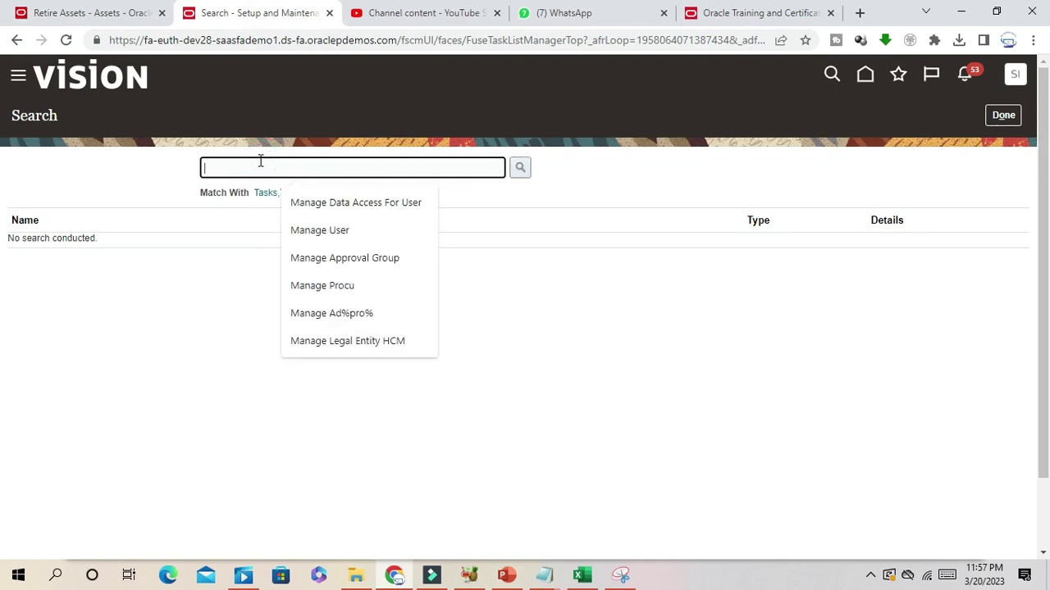
type("Sta")
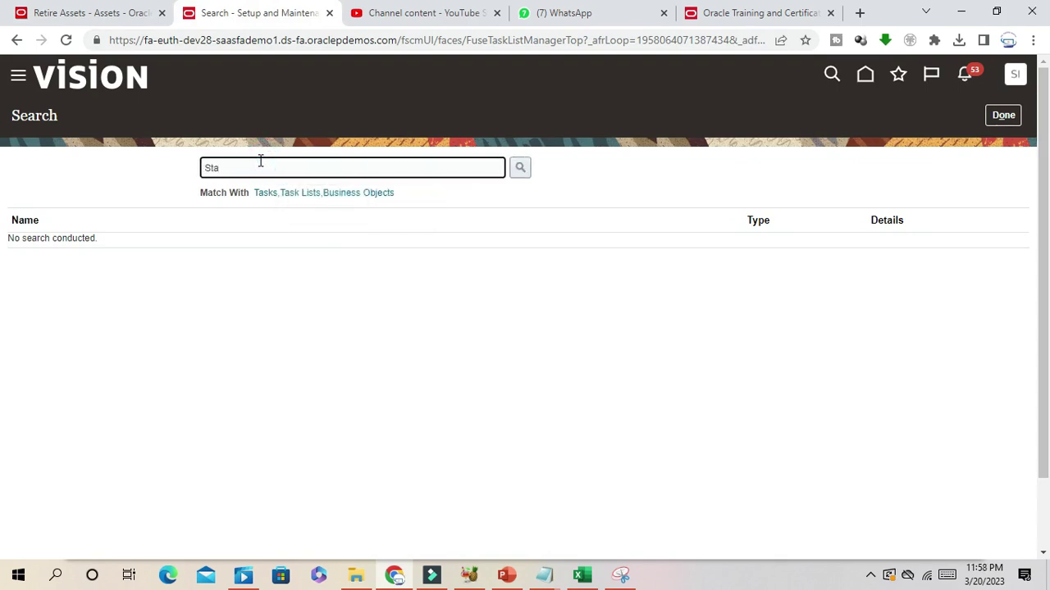
type("ndard%look%")
left_click(521, 168)
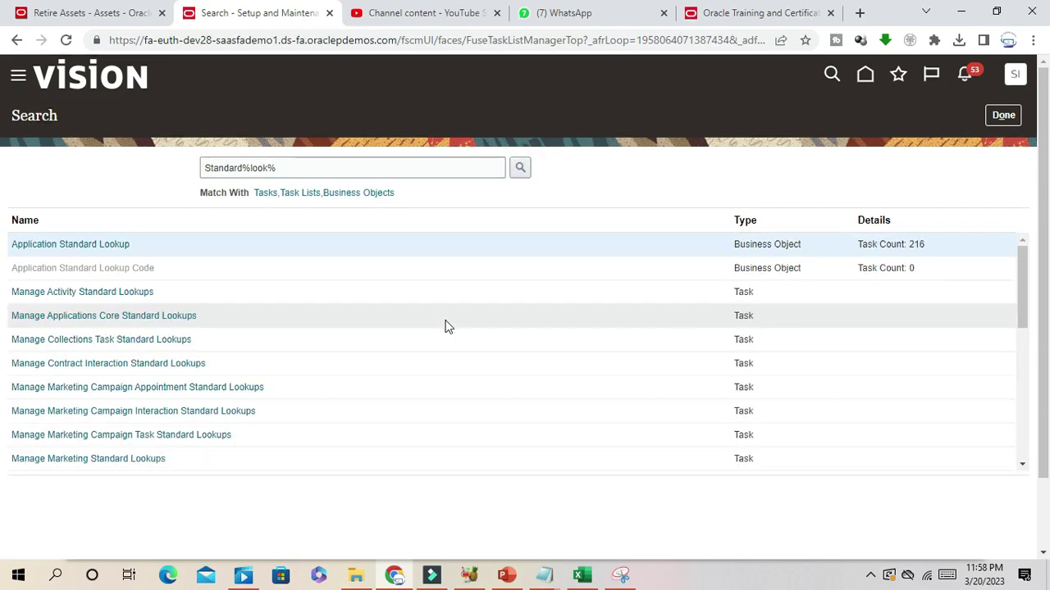
left_click(1028, 282)
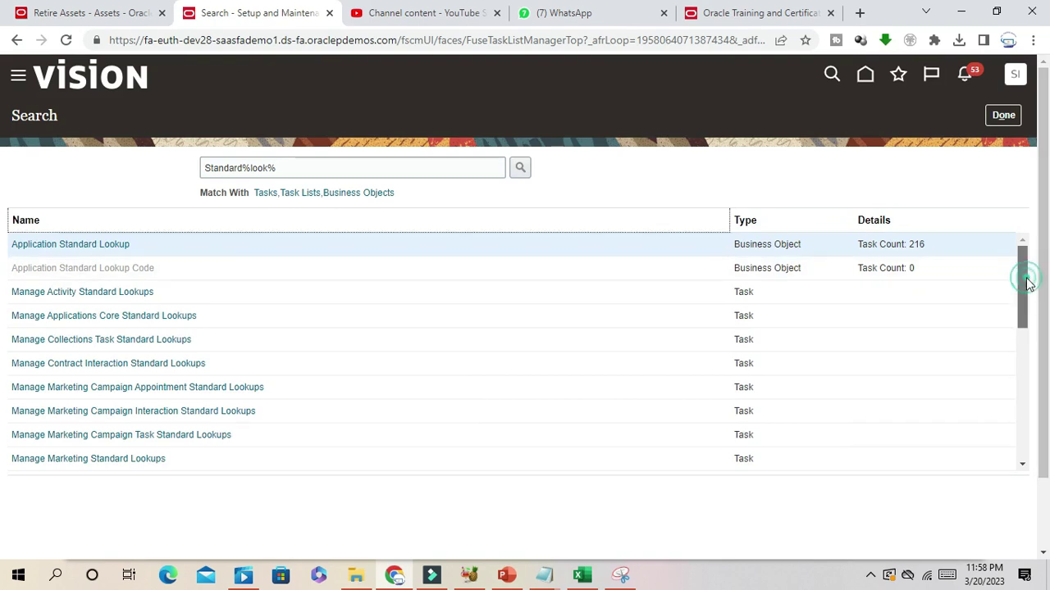
left_click_drag(1028, 281, 1018, 464)
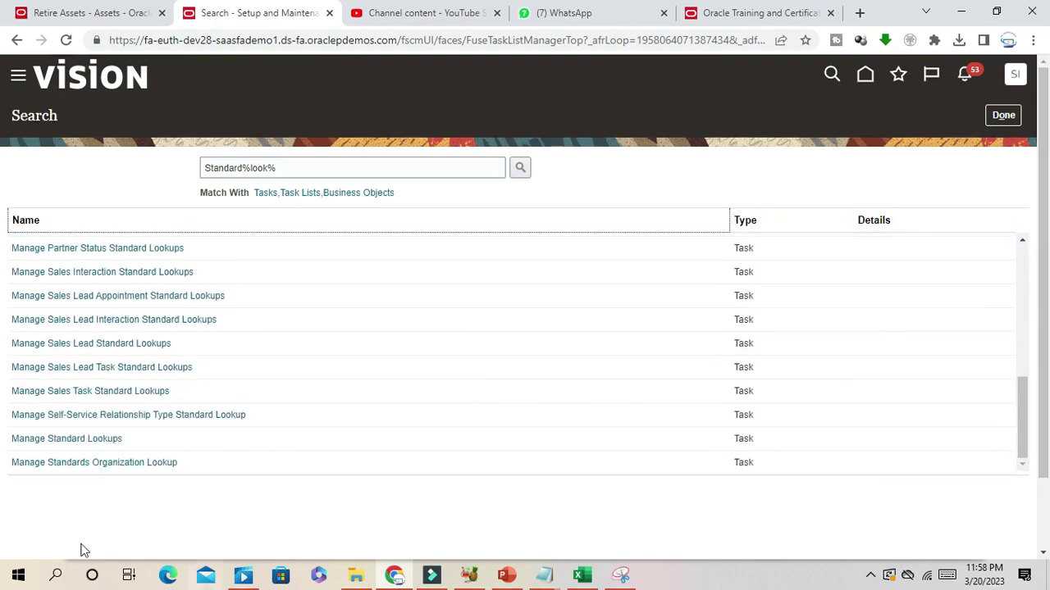
left_click(94, 439)
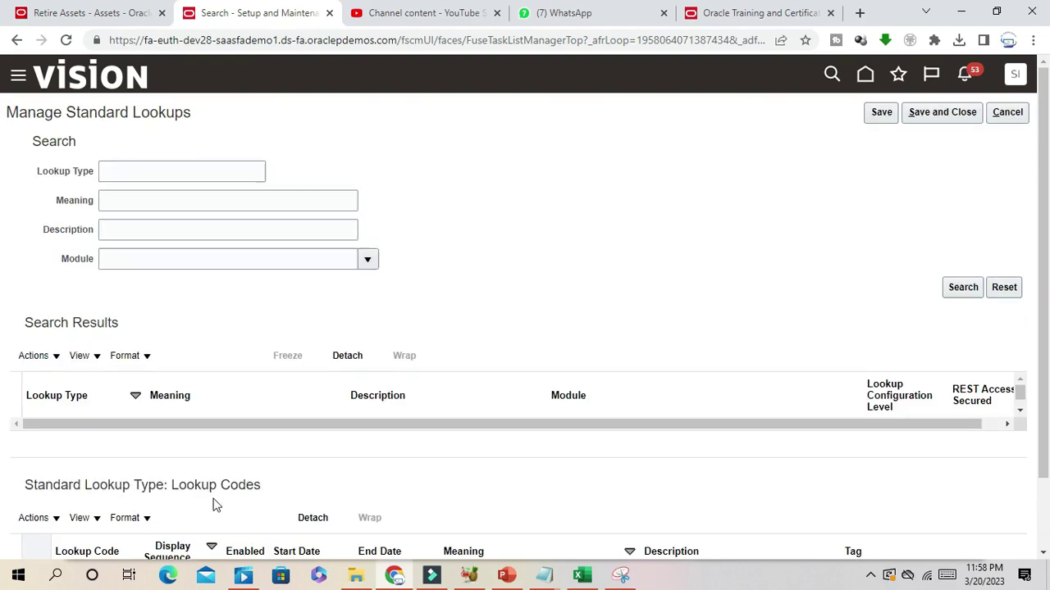
Search standard lookups for a retirement type pattern, find no results, and cancel back
left_click(154, 172)
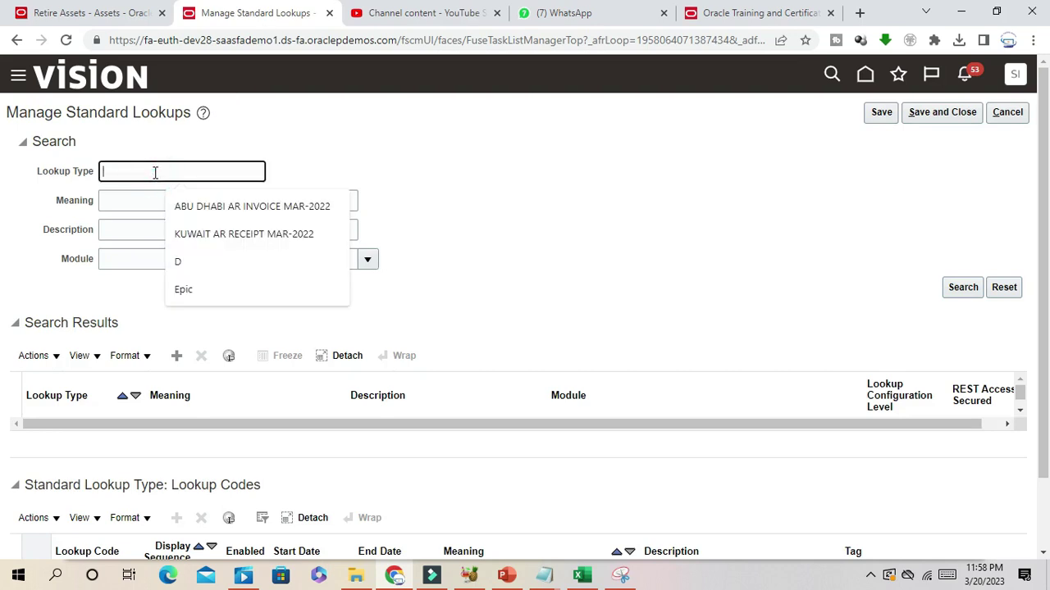
type("%type%")
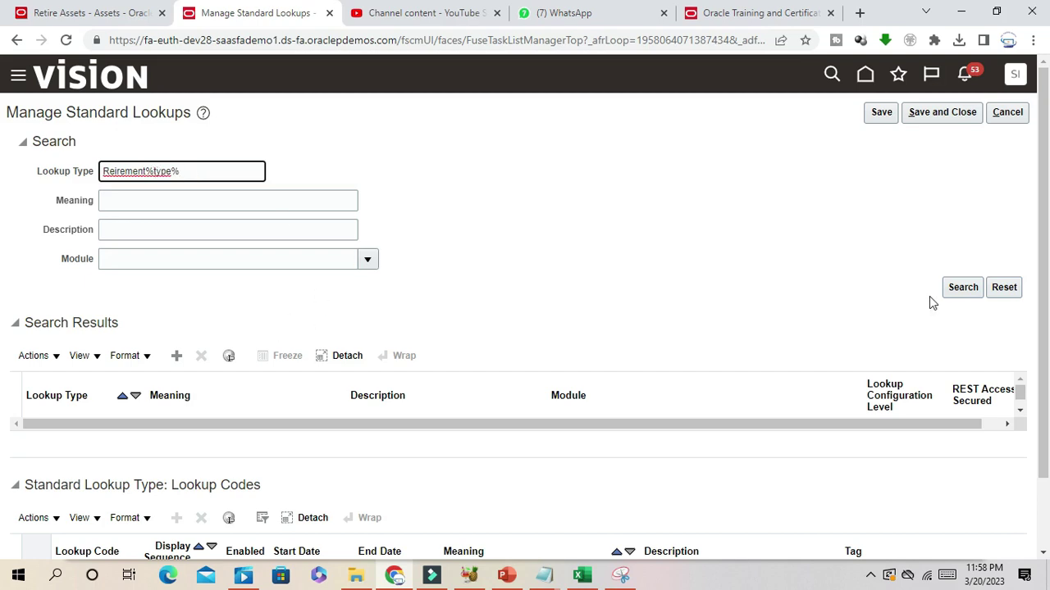
left_click(963, 286)
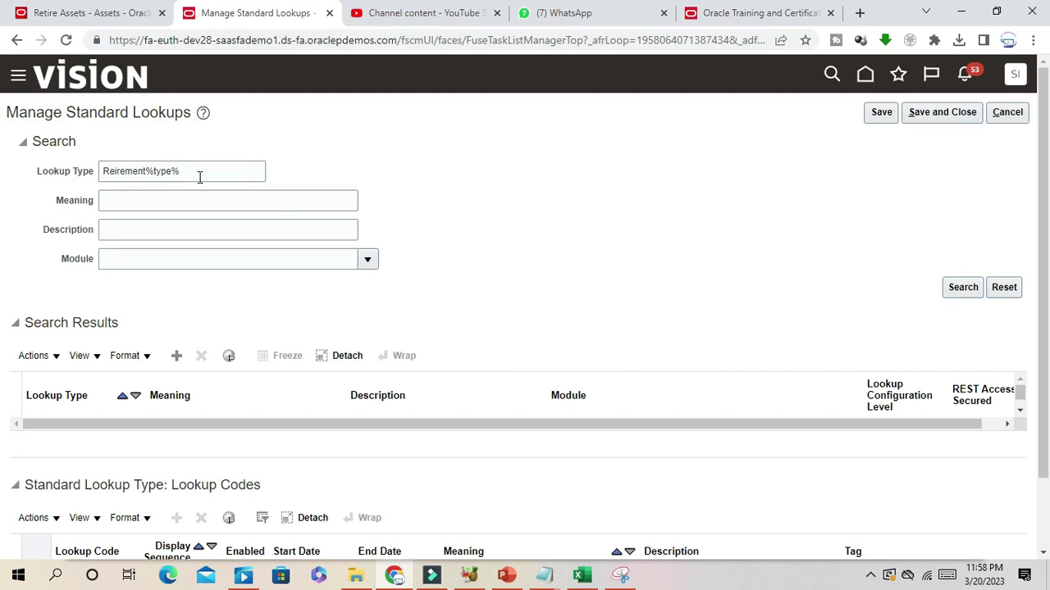
scroll(490, 238, "down", 1)
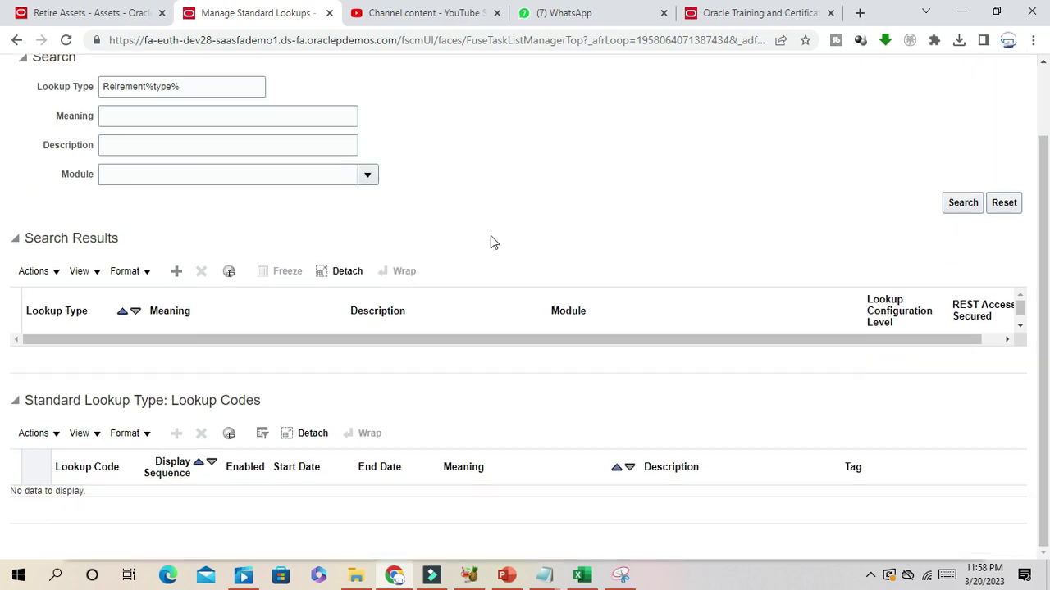
scroll(485, 241, "up", 1)
left_click_drag(187, 174, 3, 171)
left_click(1014, 119)
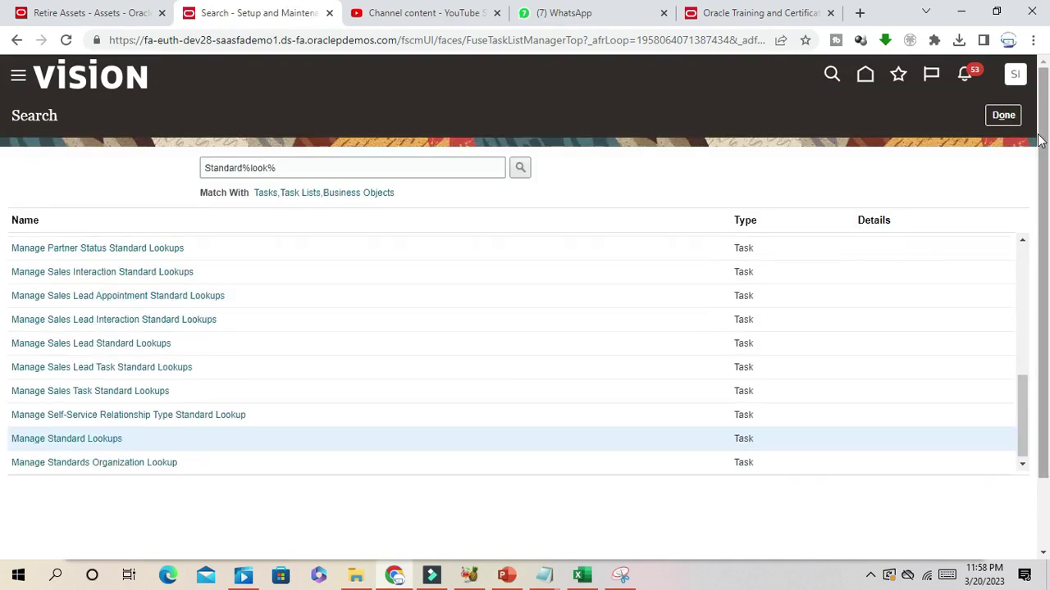
Close the task search and switch the setup offering to Financials
left_click(1006, 115)
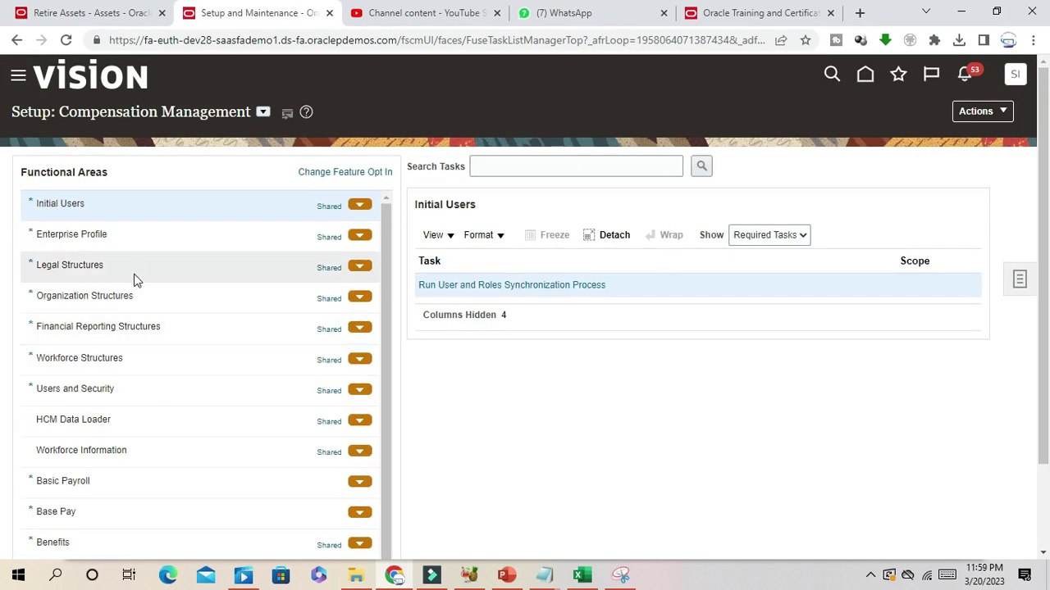
left_click(262, 112)
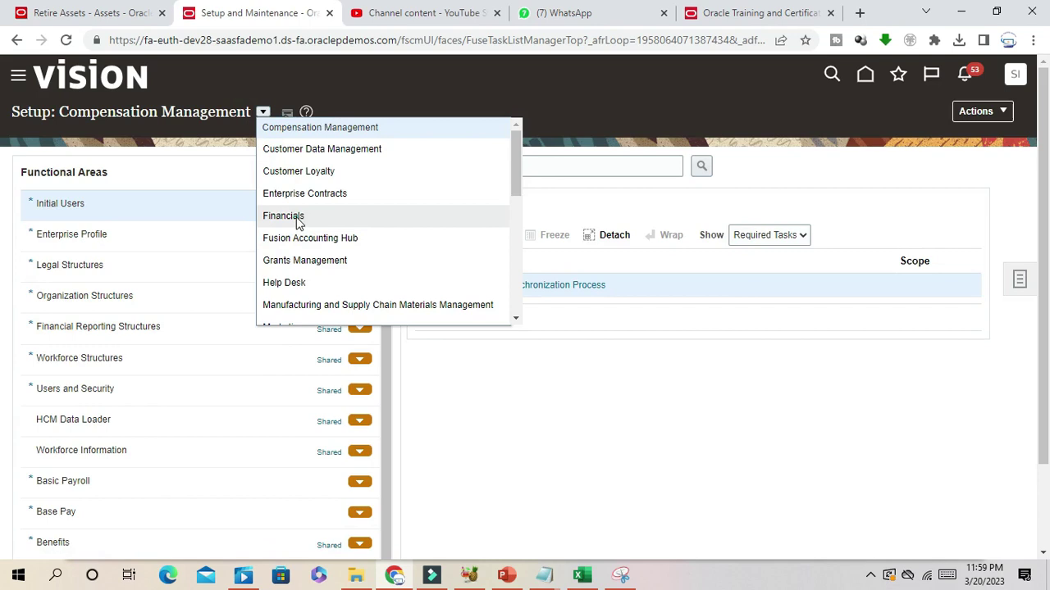
left_click(282, 215)
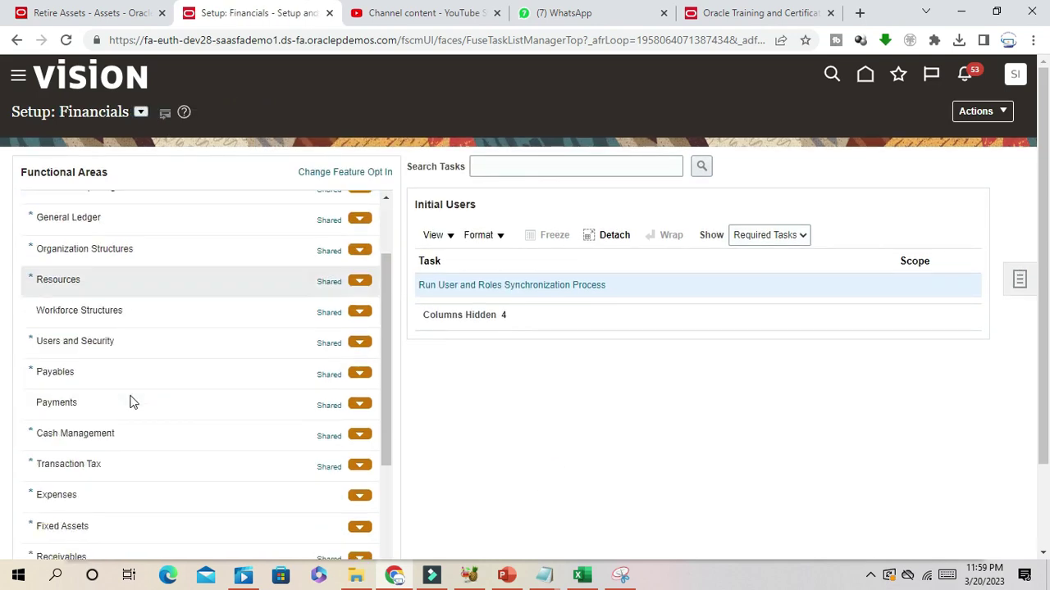
scroll(131, 402, "down", 3)
scroll(117, 462, "down", 2)
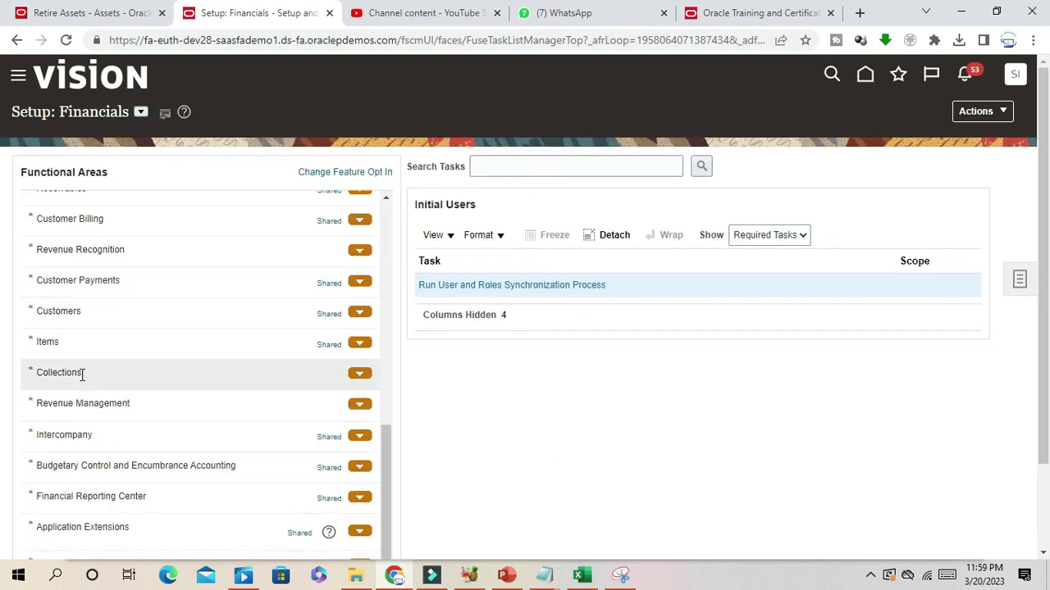
scroll(82, 374, "down", 3)
scroll(152, 520, "up", 2)
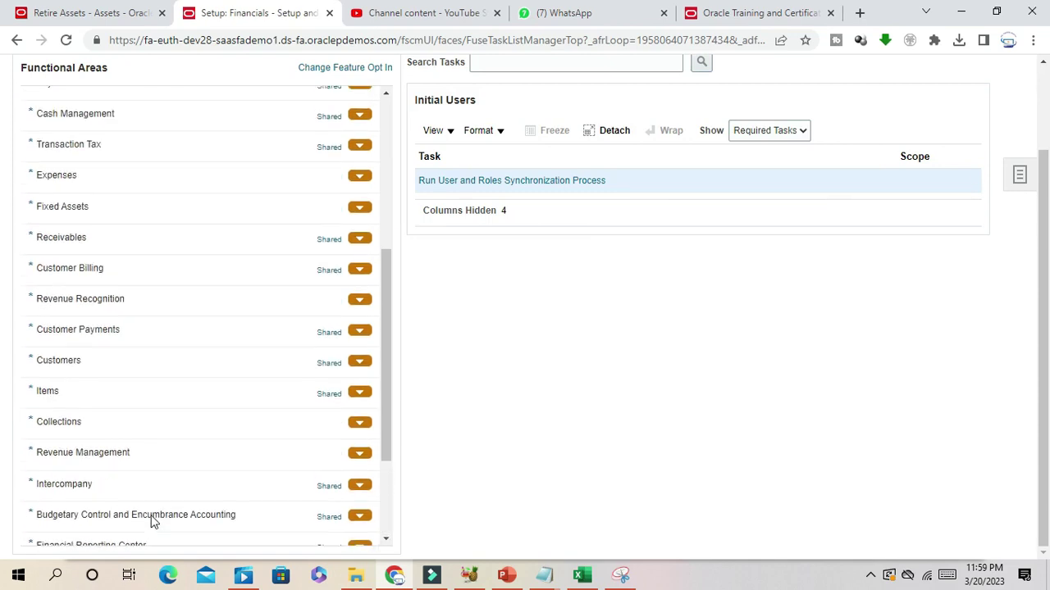
scroll(152, 520, "up", 2)
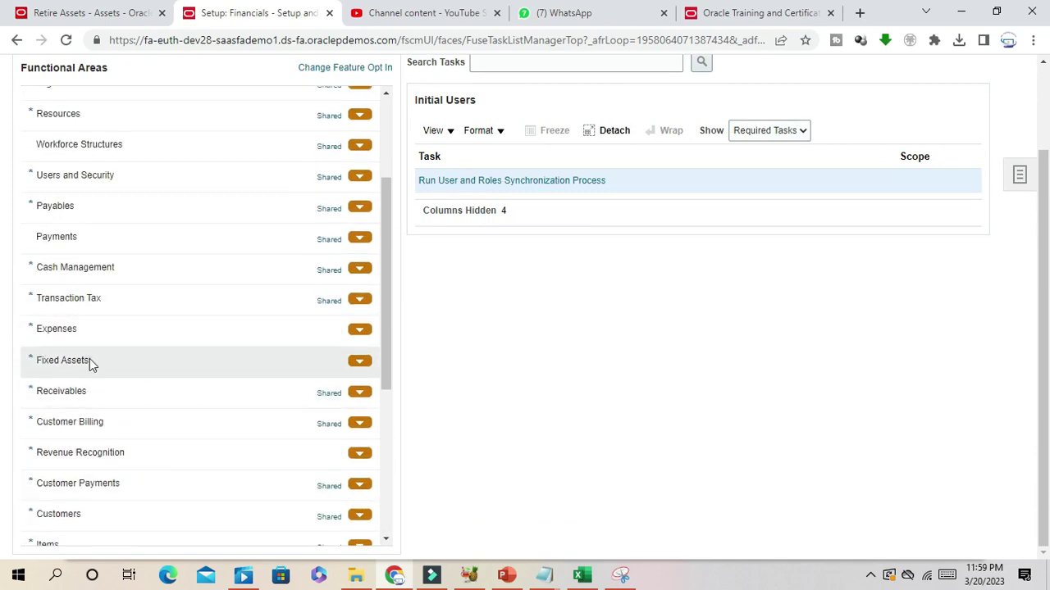
Show all Fixed Assets tasks and open Manage Fixed Assets Lookups
left_click(88, 361)
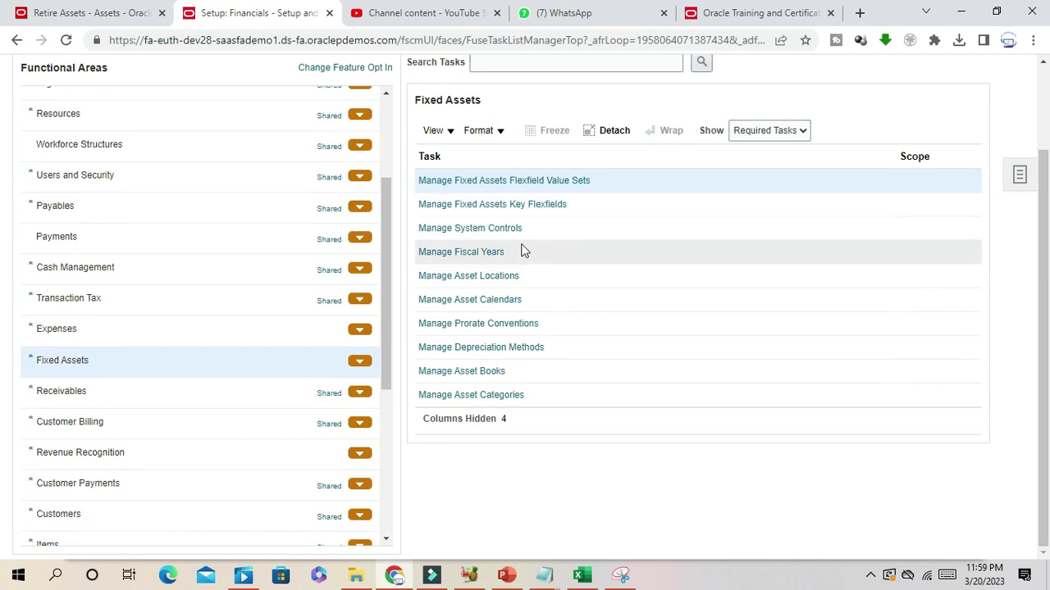
left_click(741, 137)
left_click(746, 147)
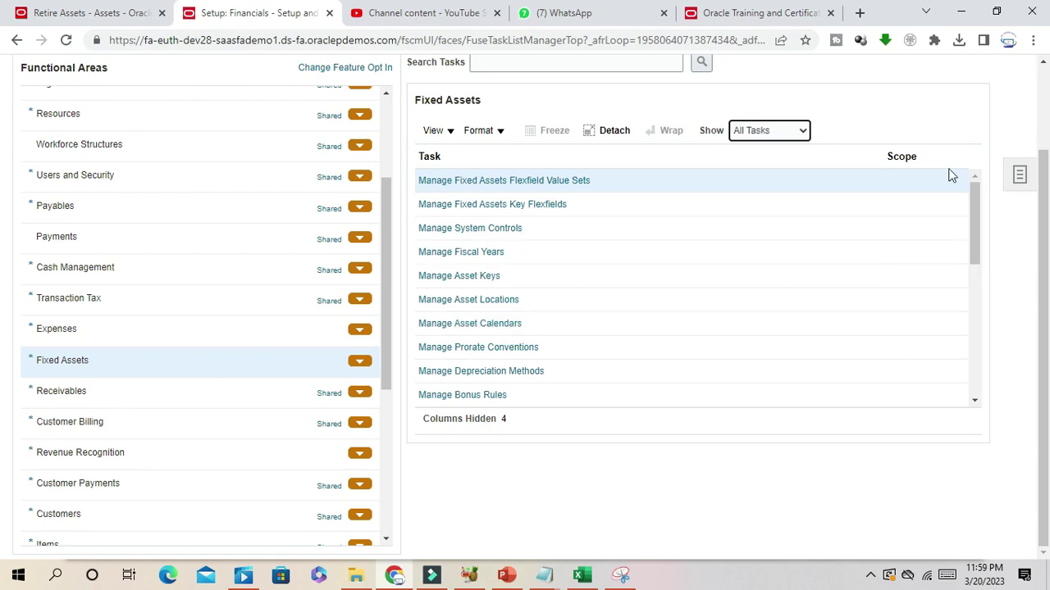
left_click_drag(973, 223, 980, 315)
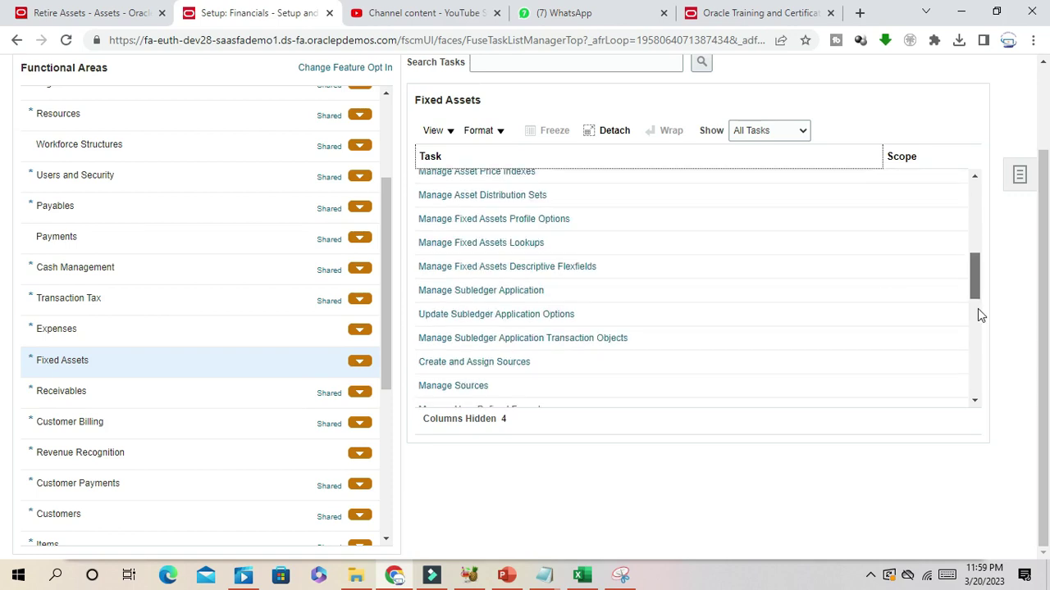
left_click(501, 243)
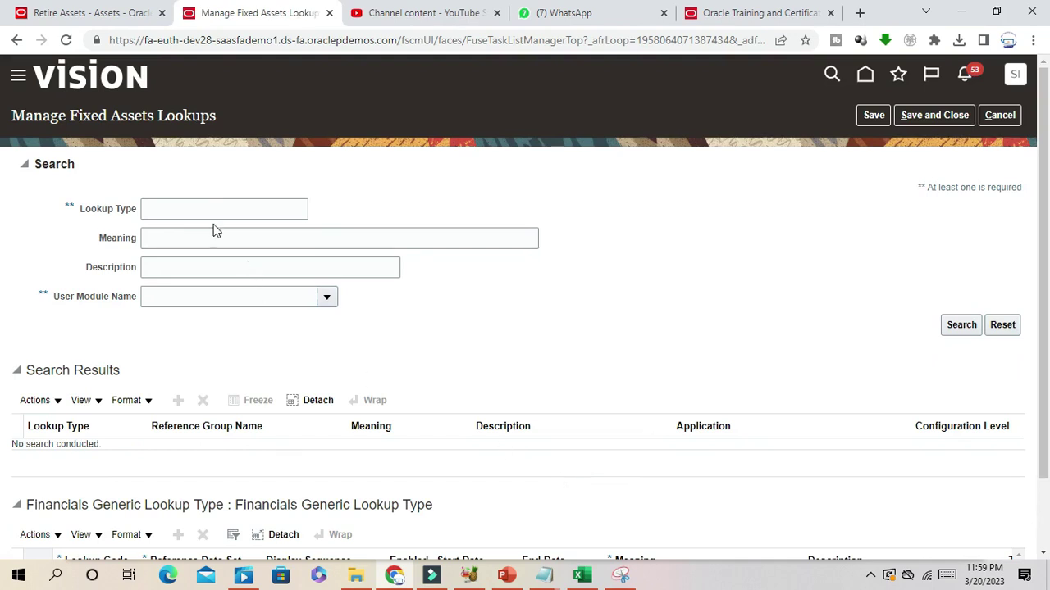
Search lookup type FA_RETIREMENT_TYPE and view its codes Extraordinary and Sale
left_click(209, 208)
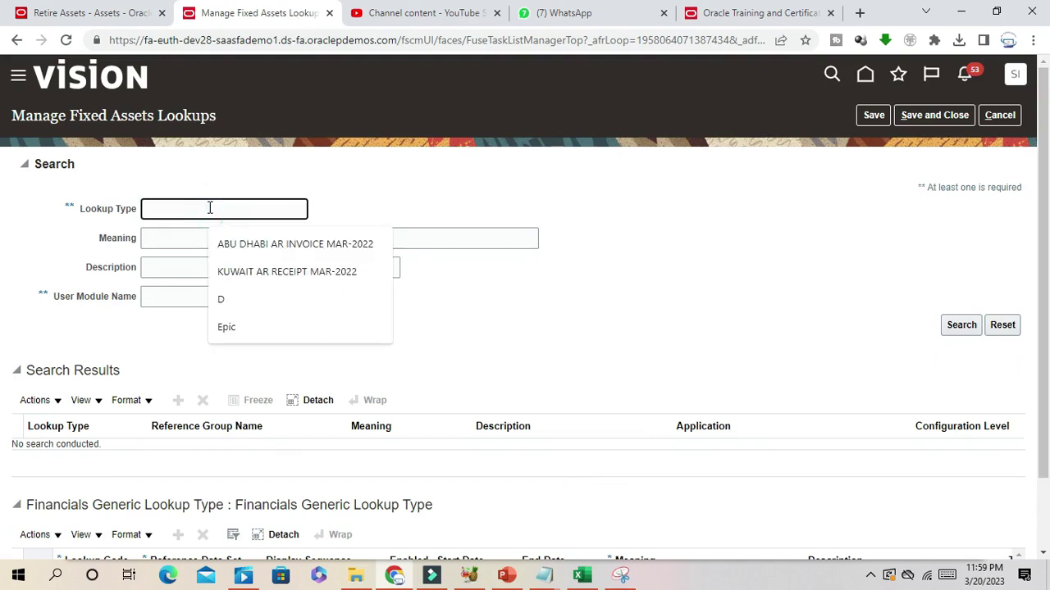
type("%")
type("fa")
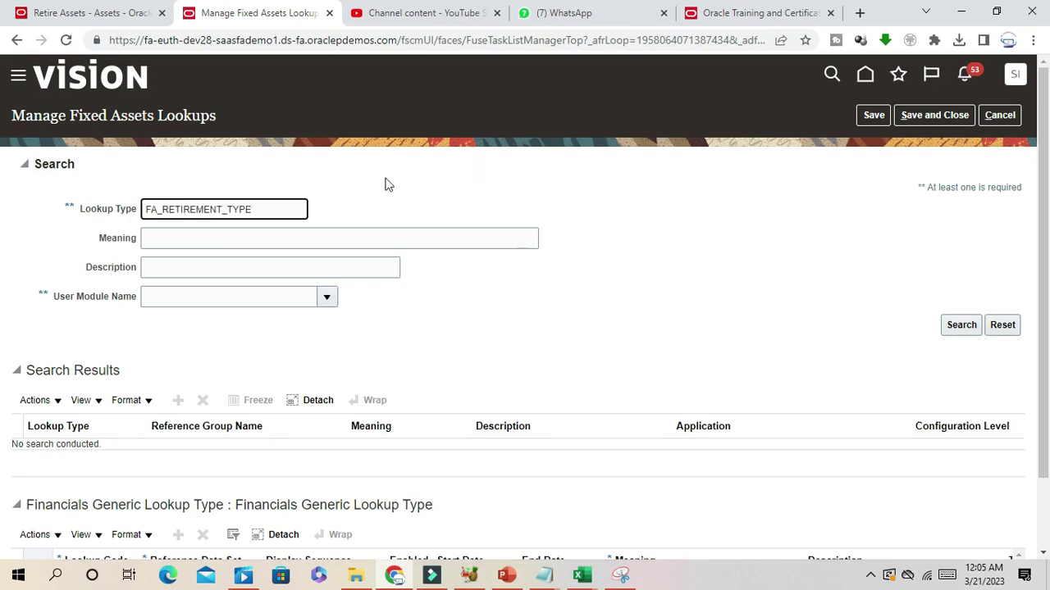
left_click(324, 225)
left_click(961, 325)
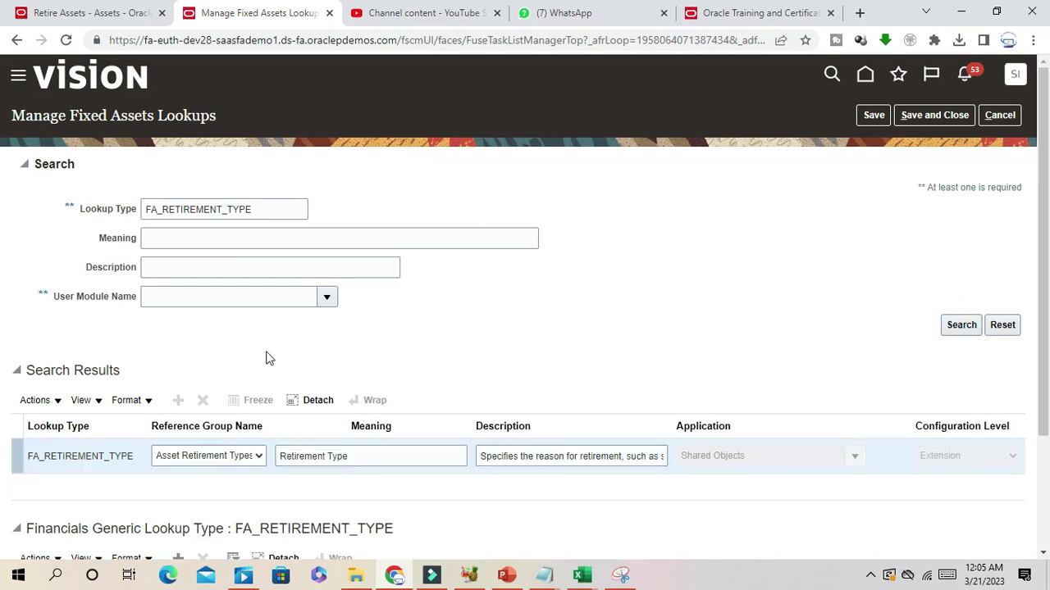
scroll(304, 332, "down", 2)
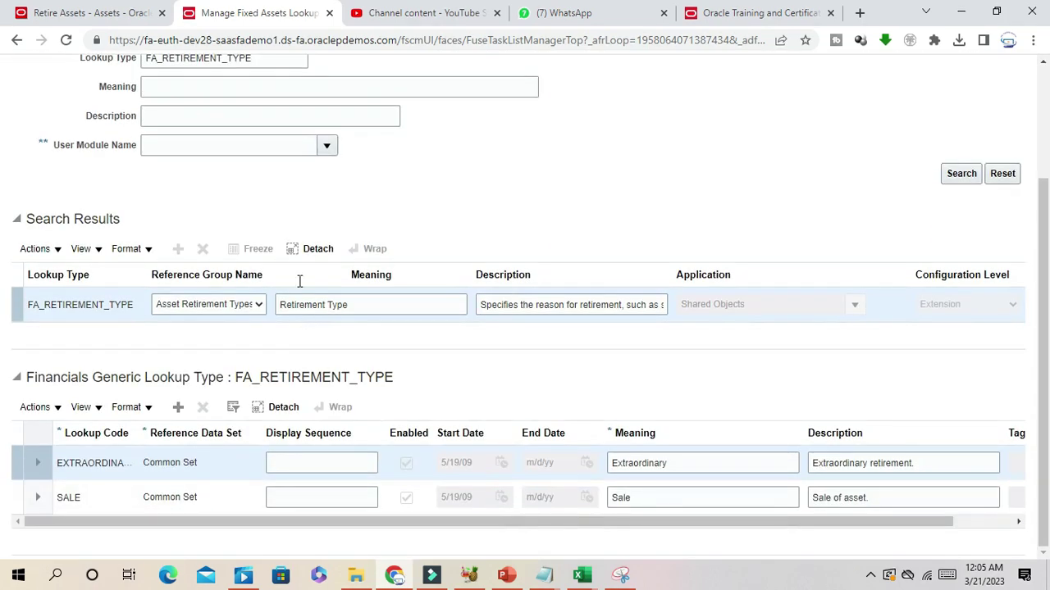
scroll(328, 245, "up", 2)
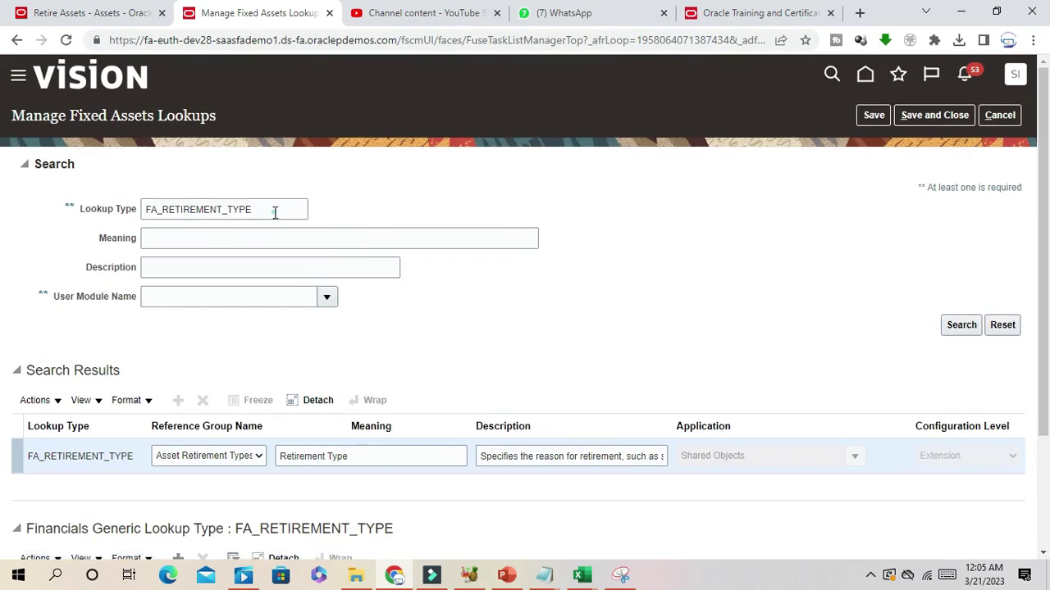
left_click_drag(275, 213, 131, 196)
scroll(582, 287, "down", 2)
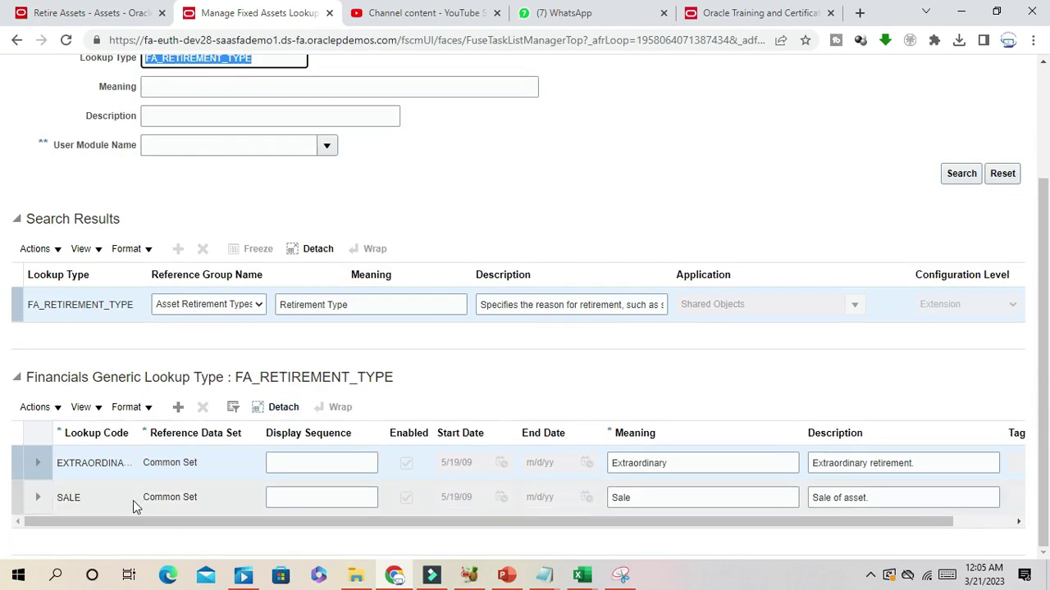
left_click_drag(317, 528, 635, 473)
left_click(624, 463)
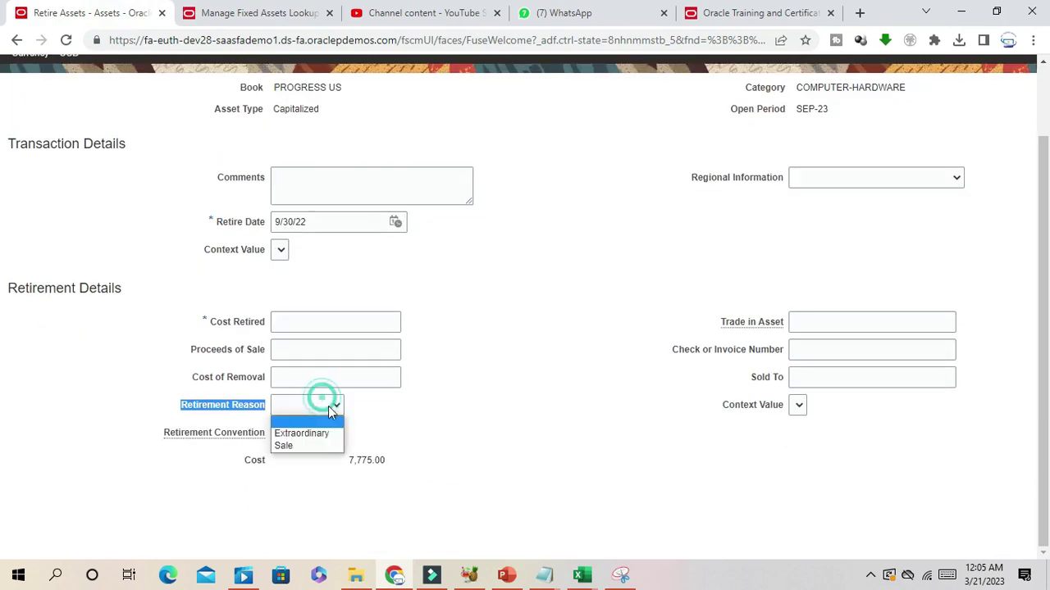
scroll(522, 432, "up", 1)
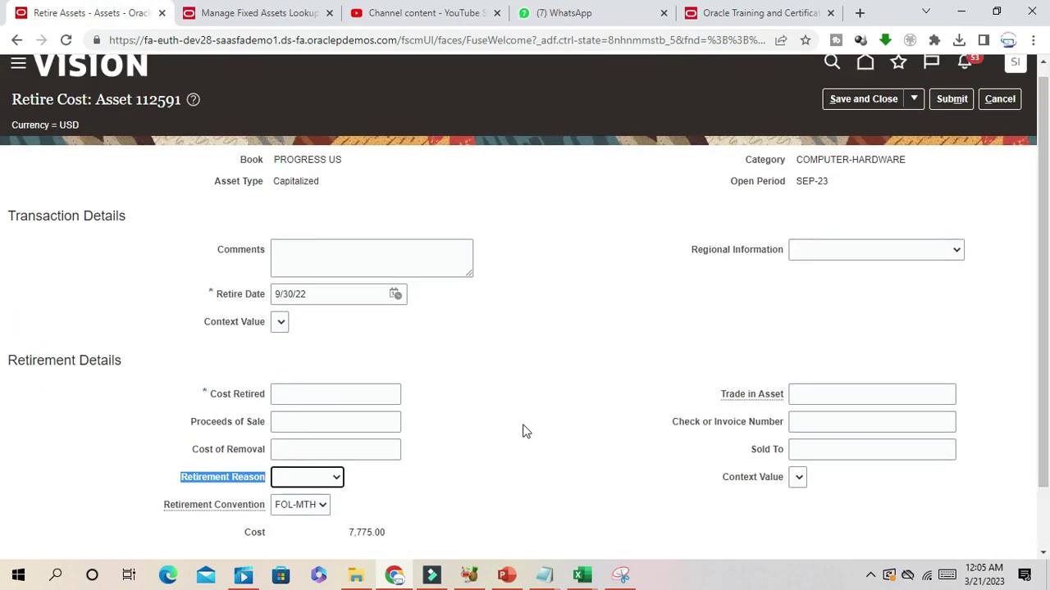
Compare the Retire Cost reasons with the FA_RETIREMENT_TYPE codes by switching between tabs
left_click(270, 14)
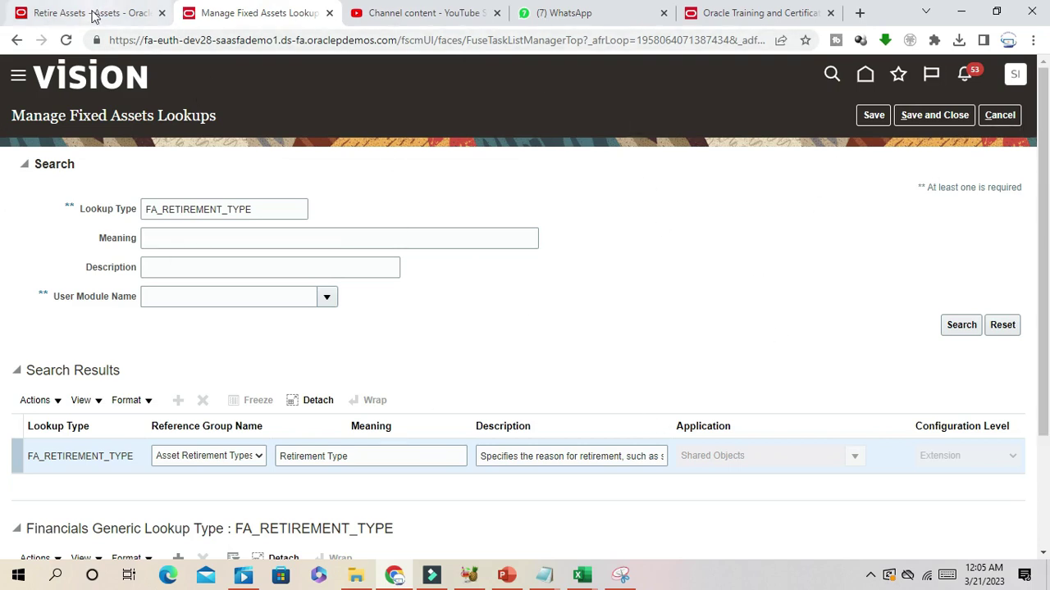
left_click(95, 16)
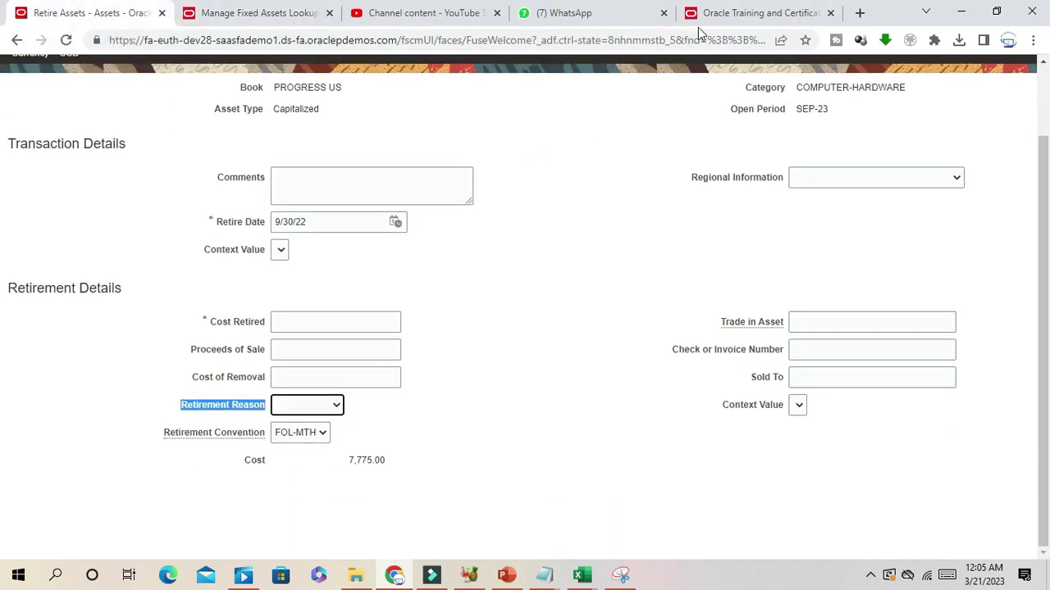
left_click(246, 18)
Add a new FA_RETIREMENT_TYPE row with lookup code Damage
scroll(490, 300, "down", 3)
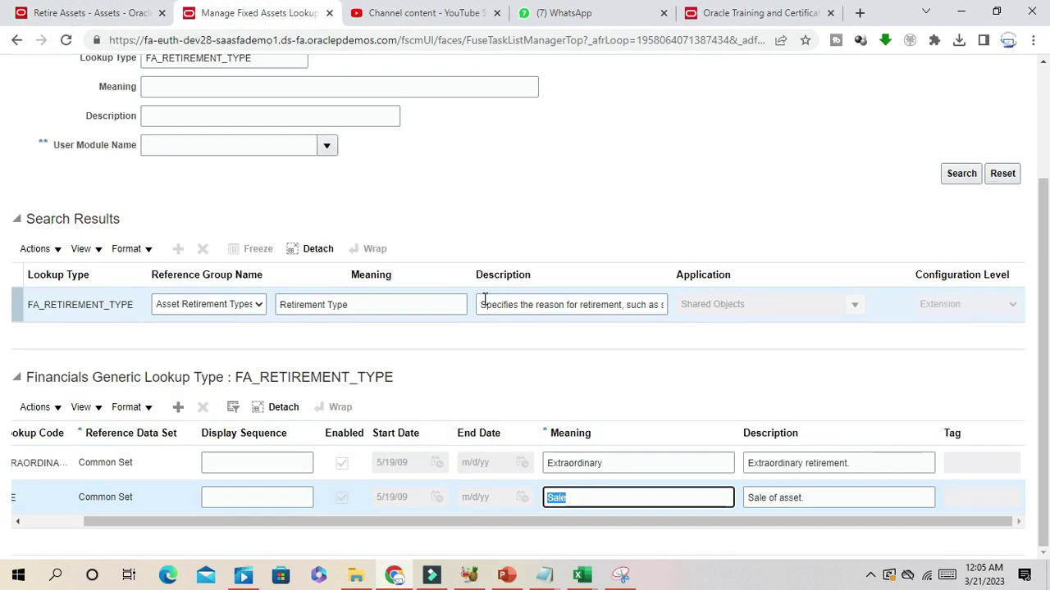
left_click(177, 407)
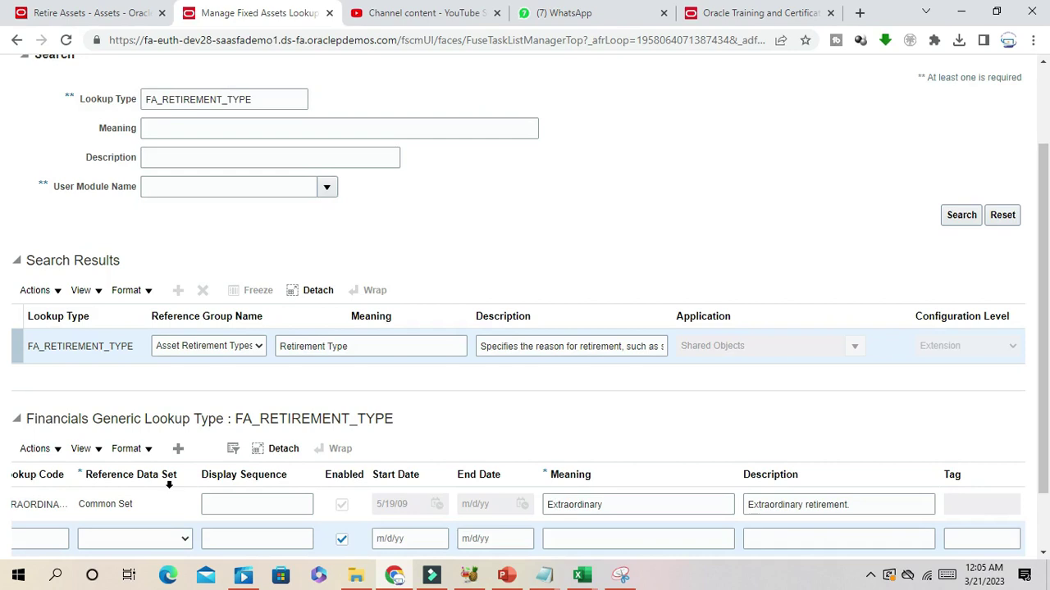
left_click_drag(257, 521, 133, 525)
left_click(103, 462)
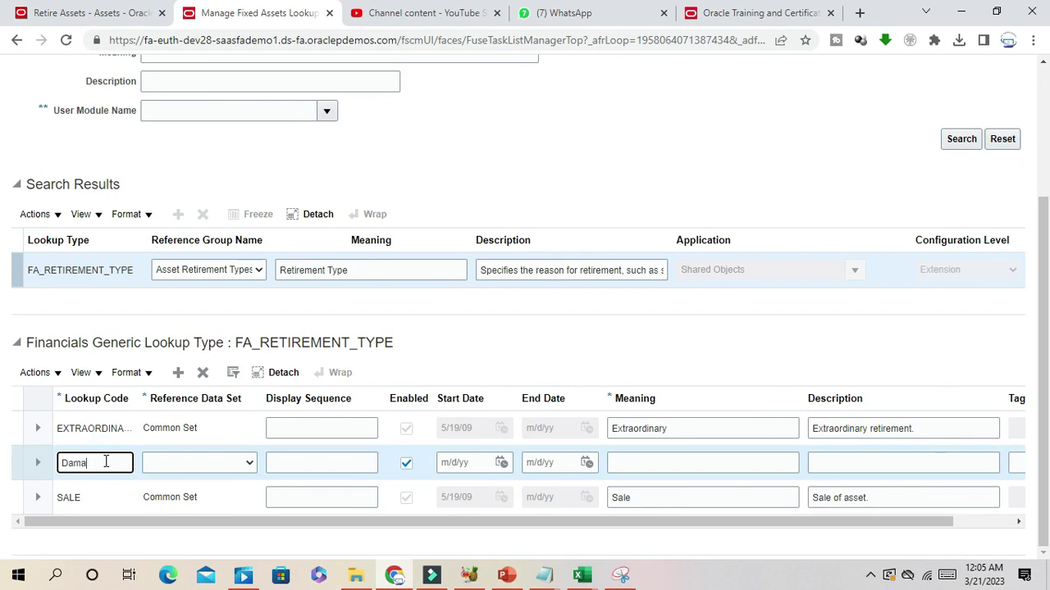
double_click(106, 461)
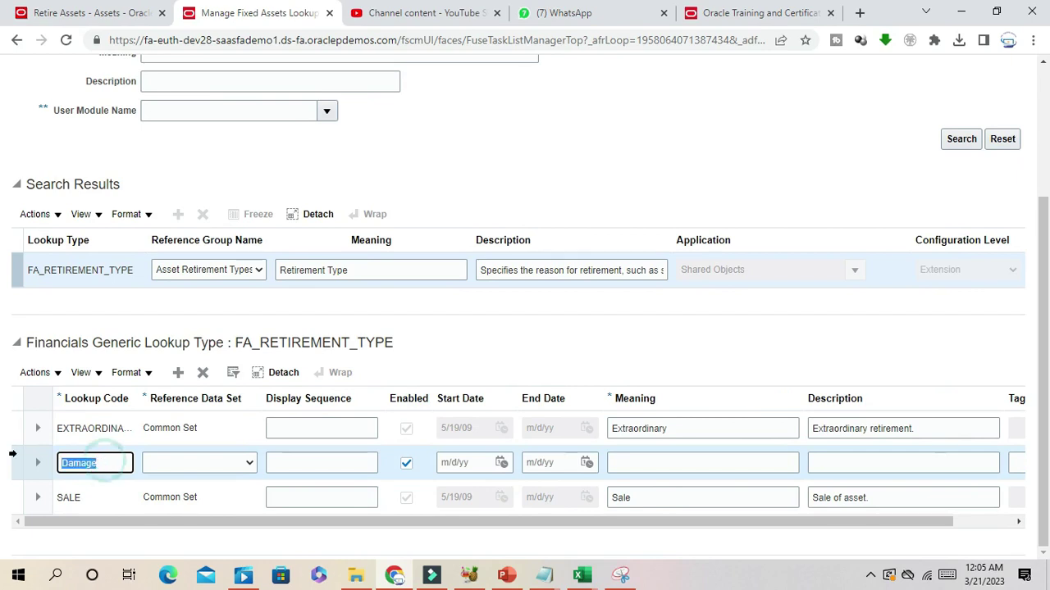
Set the Damage row's reference data set to Common Set
left_click(199, 462)
left_click(330, 246)
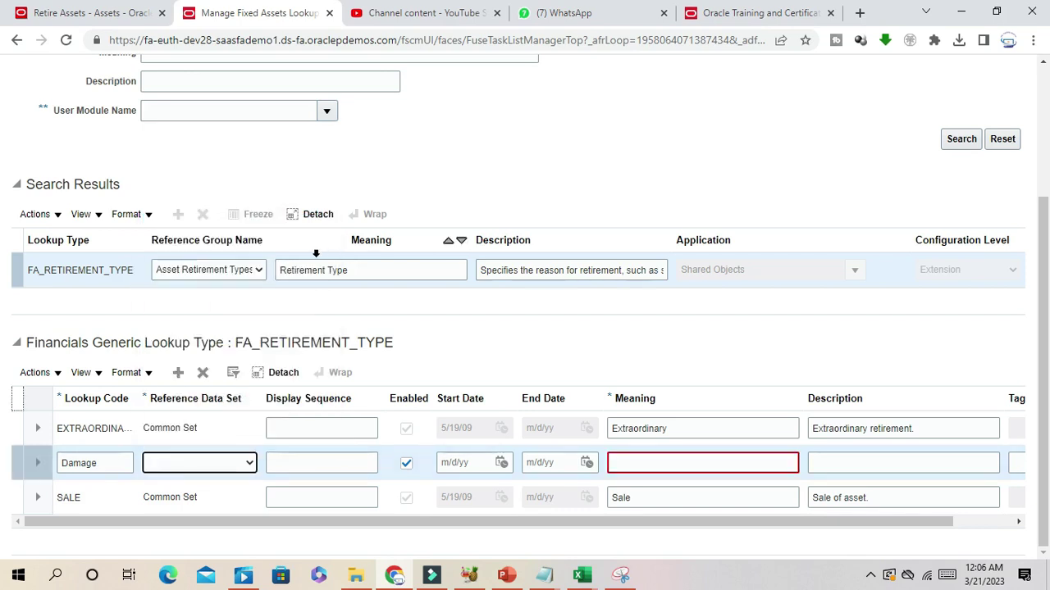
left_click(196, 465)
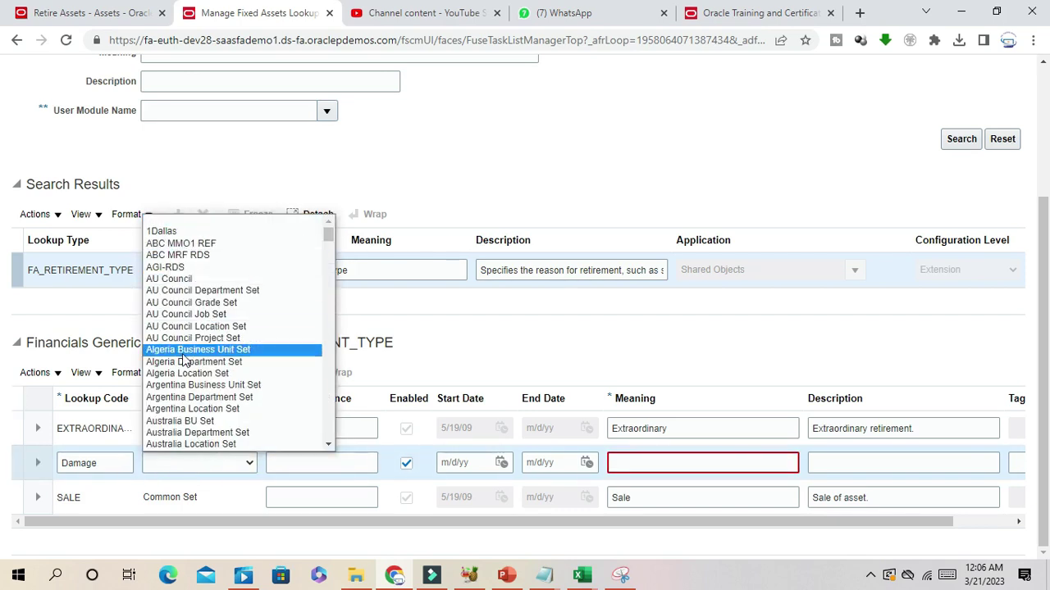
scroll(212, 363, "down", 10)
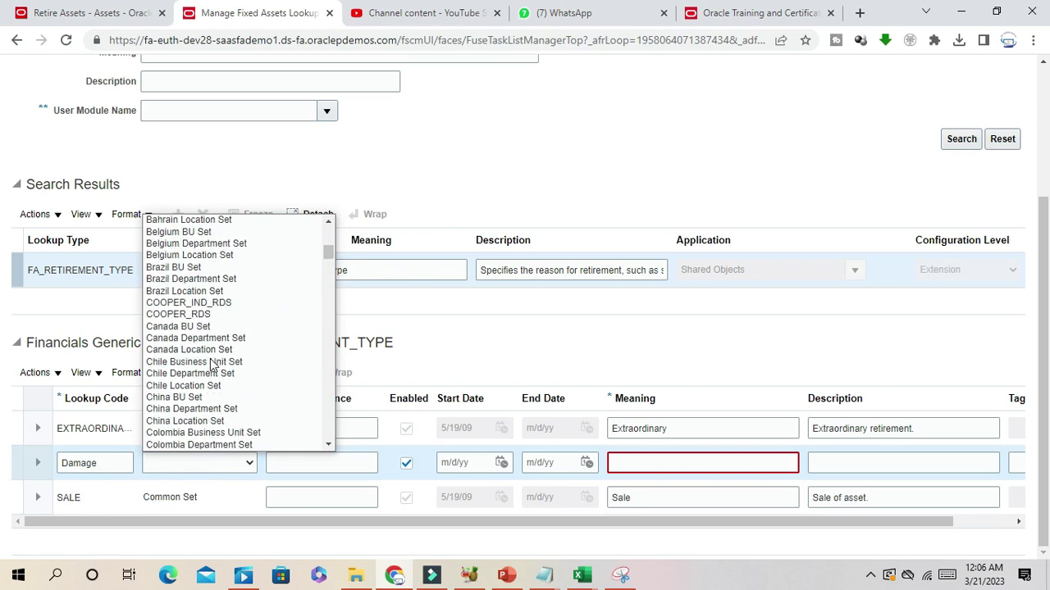
scroll(212, 363, "down", 10)
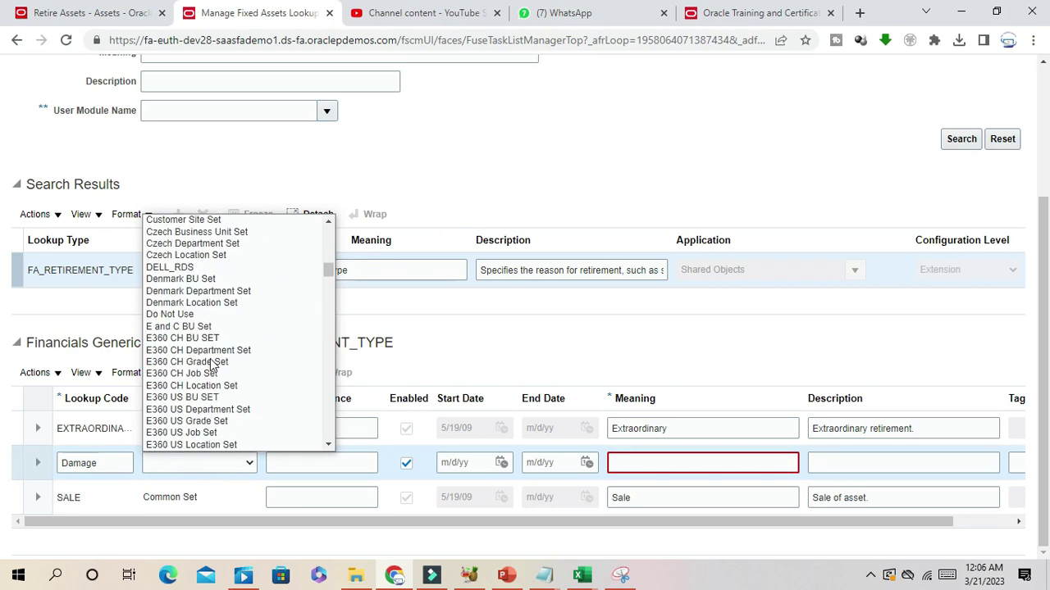
key("c")
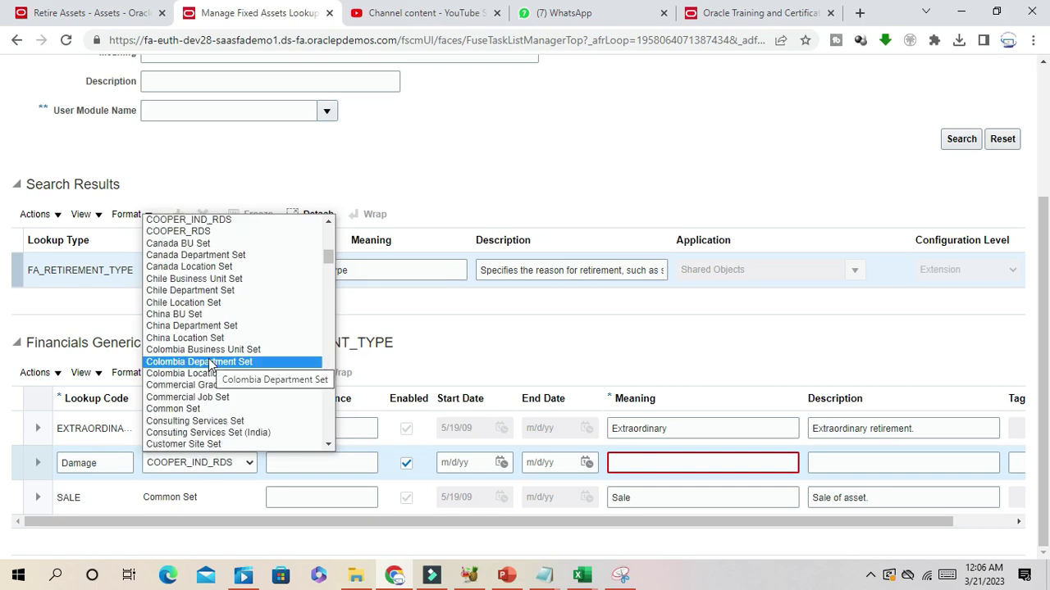
scroll(212, 364, "down", 5)
scroll(212, 364, "up", 5)
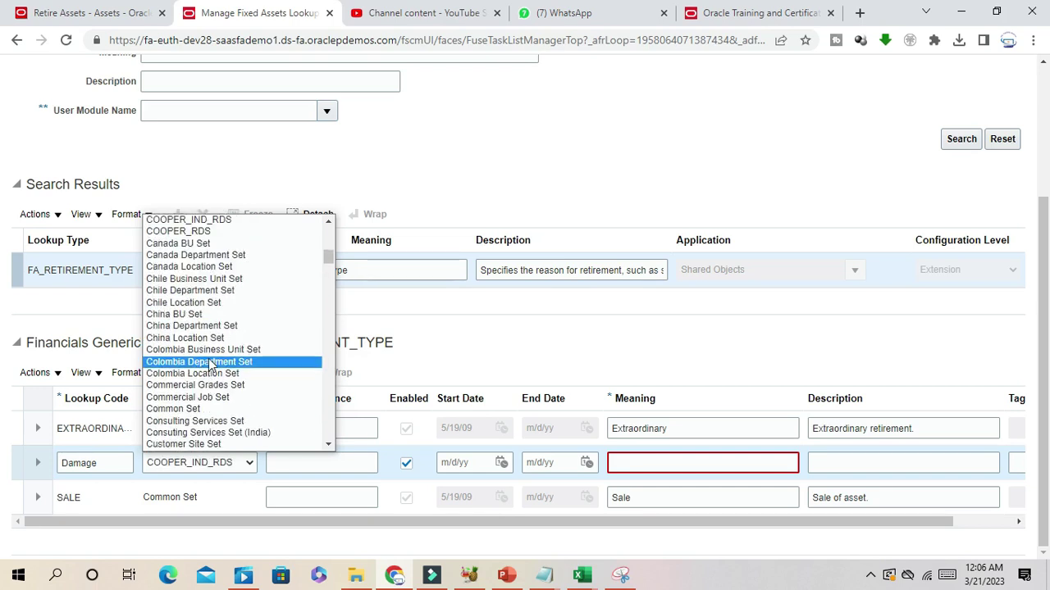
left_click(192, 408)
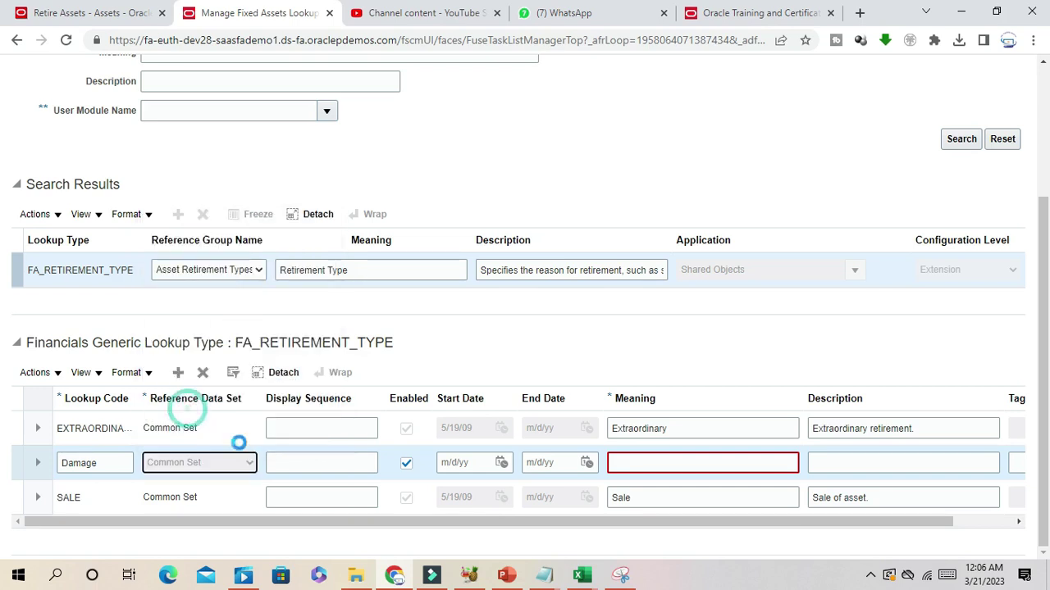
left_click(312, 463)
left_click(667, 454)
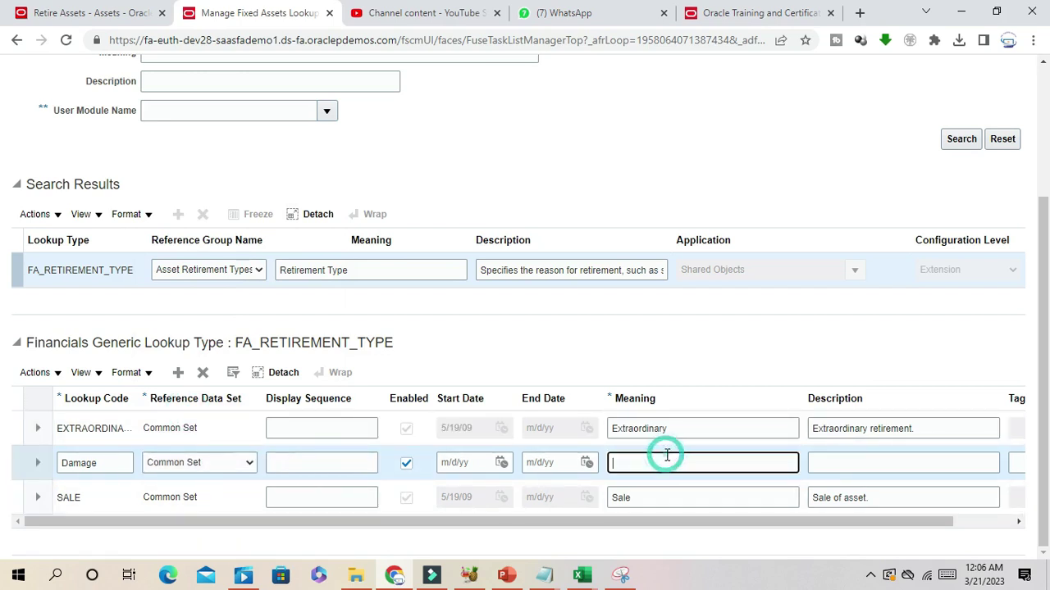
Enter Damage as the new row's Meaning and Description
type("Damage")
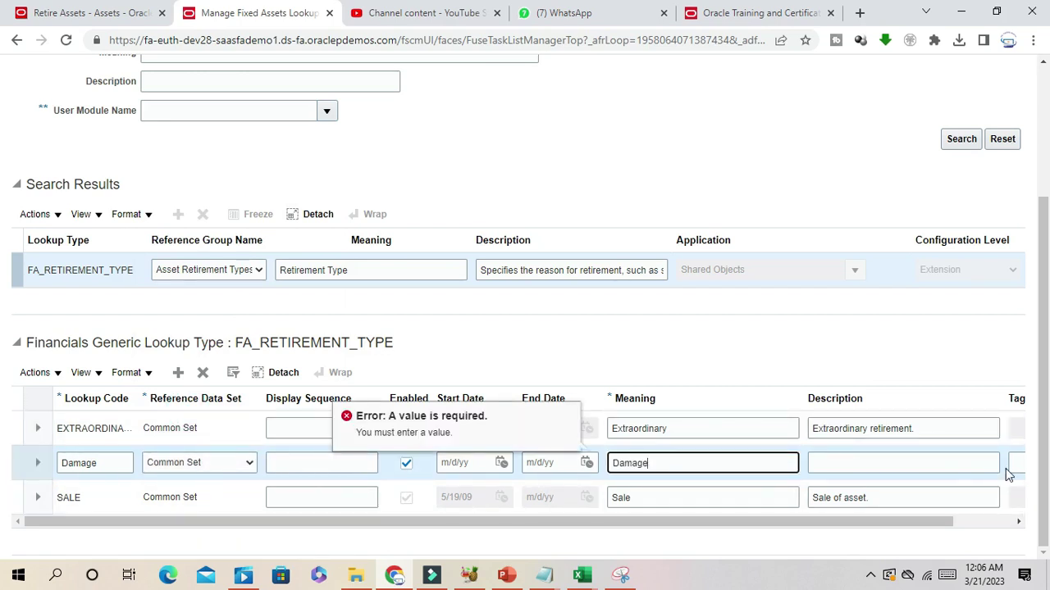
left_click(888, 463)
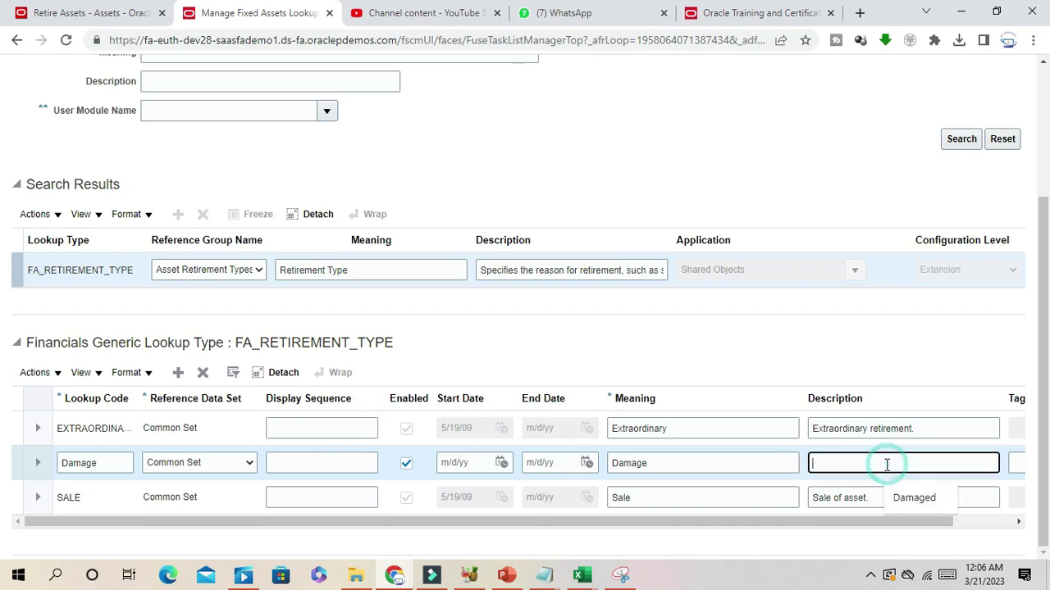
type("Damage")
left_click_drag(879, 520, 714, 563)
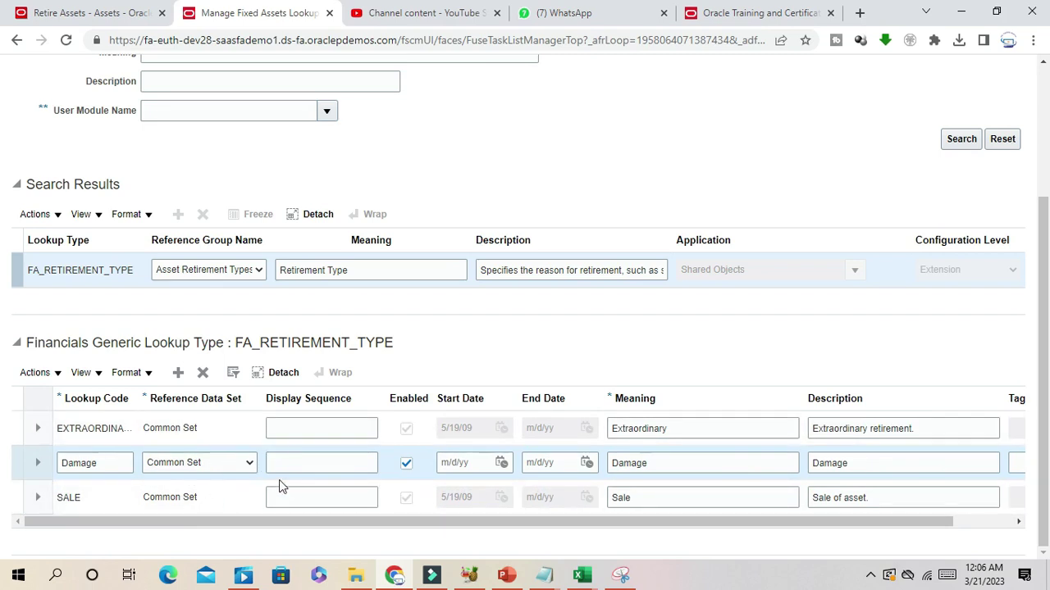
Scroll across the Damage row to check its Meaning, Tag and enabled status
scroll(650, 517, "right", 1)
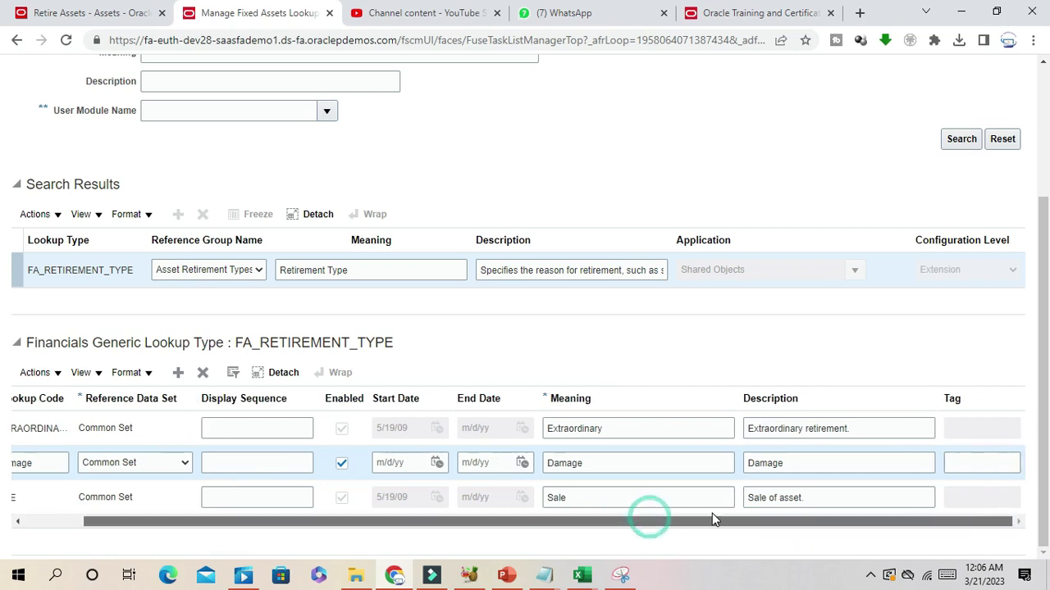
left_click(614, 461)
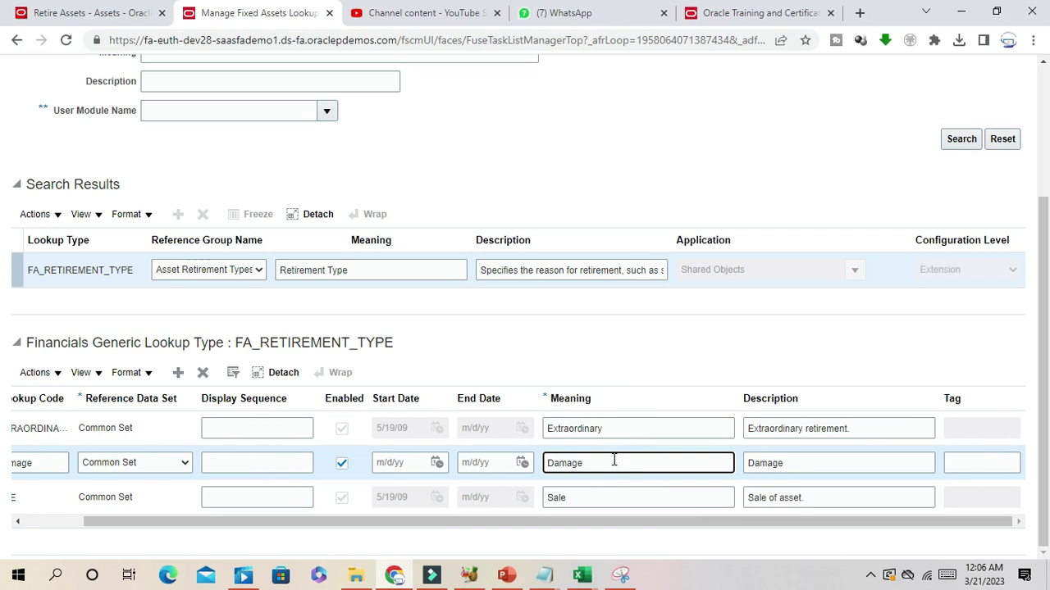
left_click(600, 521)
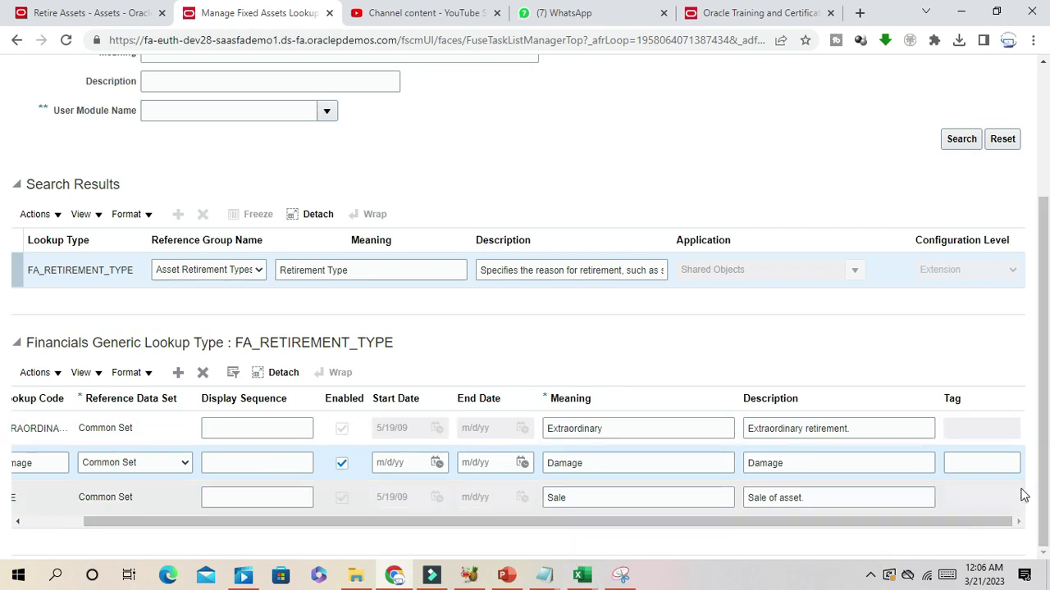
left_click(1019, 521)
left_click(980, 463)
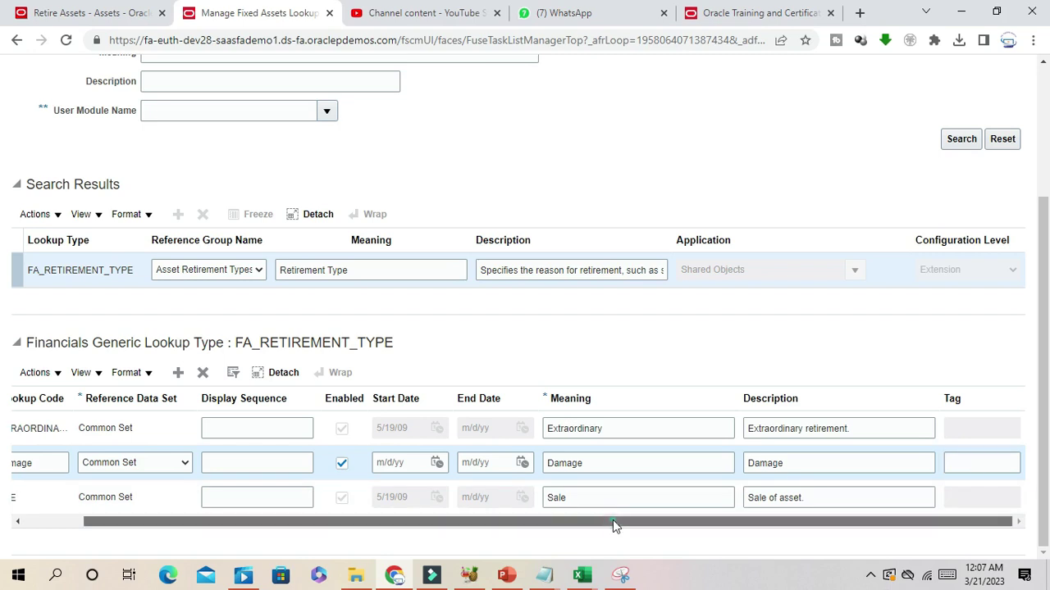
left_click_drag(612, 520, 459, 551)
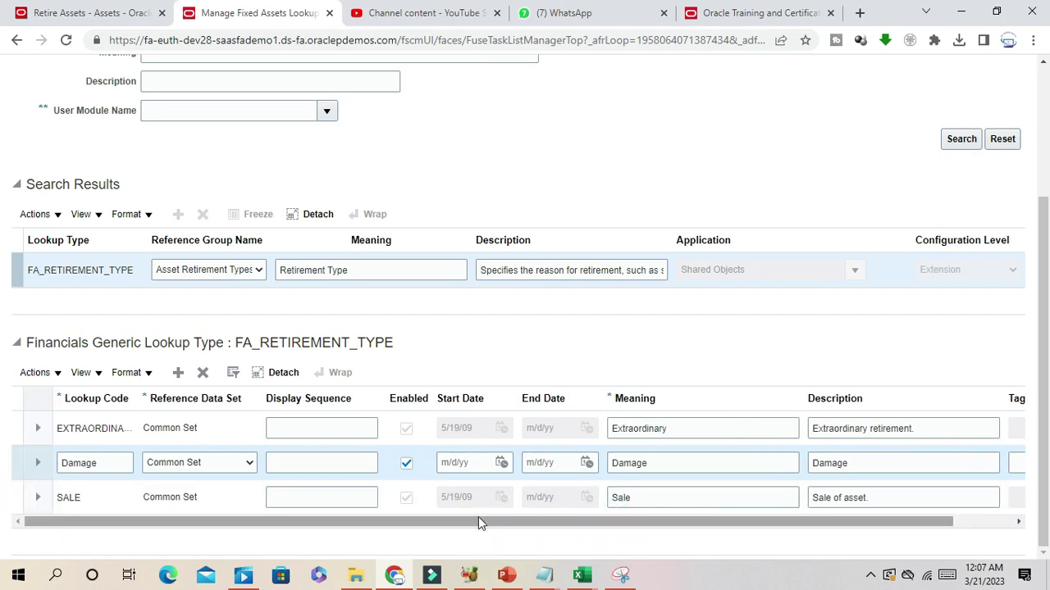
left_click_drag(482, 528, 862, 555)
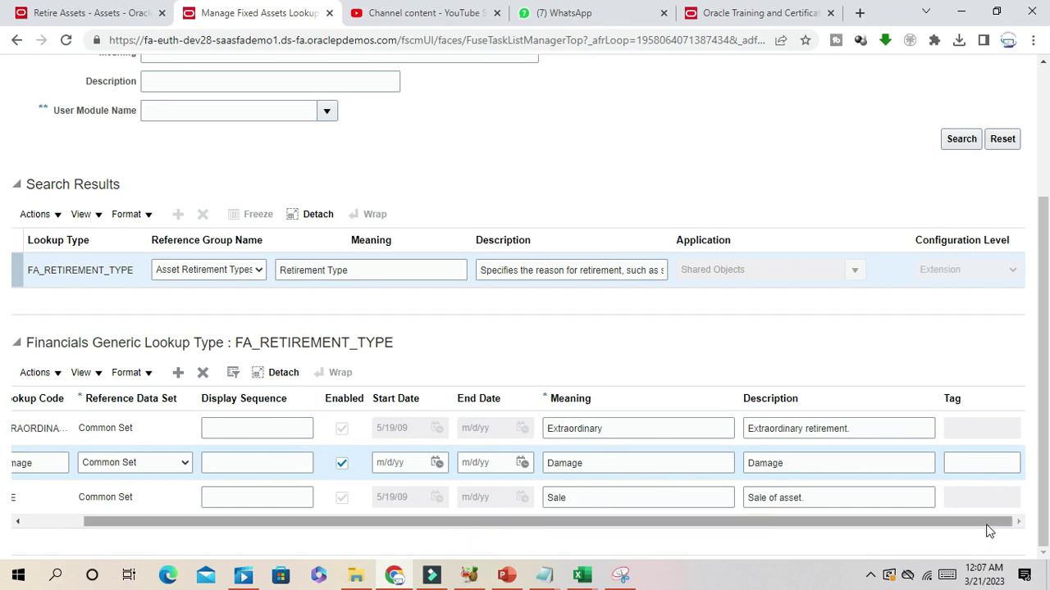
left_click_drag(990, 528, 835, 533)
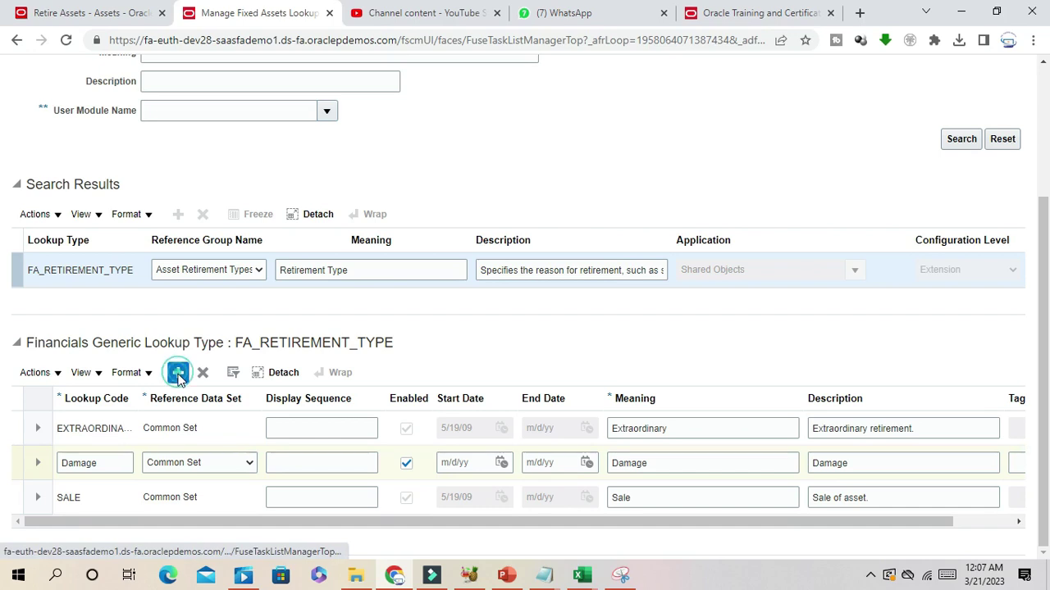
Add a new Theft lookup code row with reference data set Common Set
left_click(112, 490)
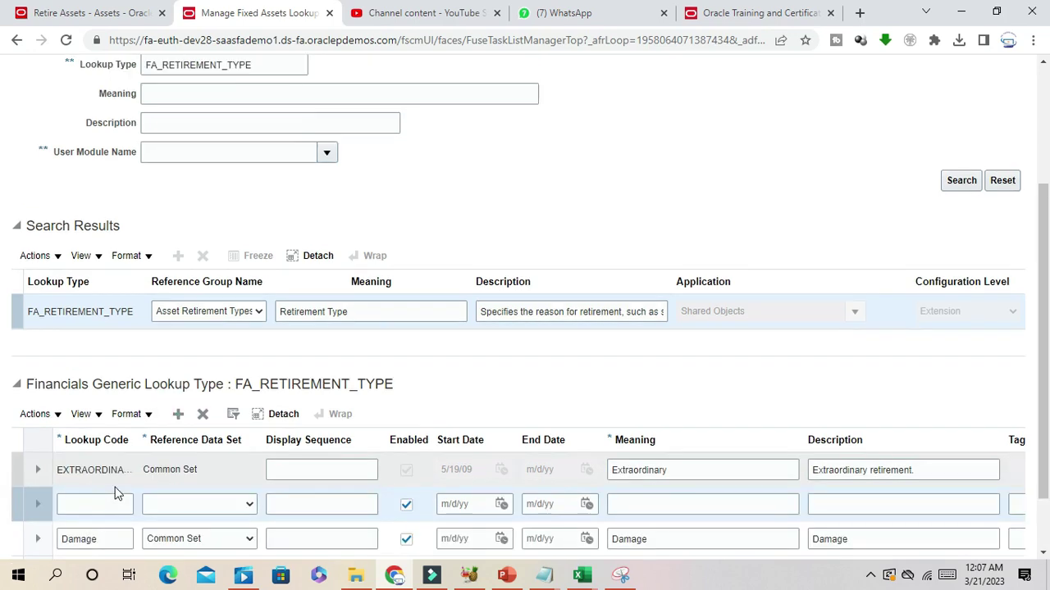
left_click(90, 500)
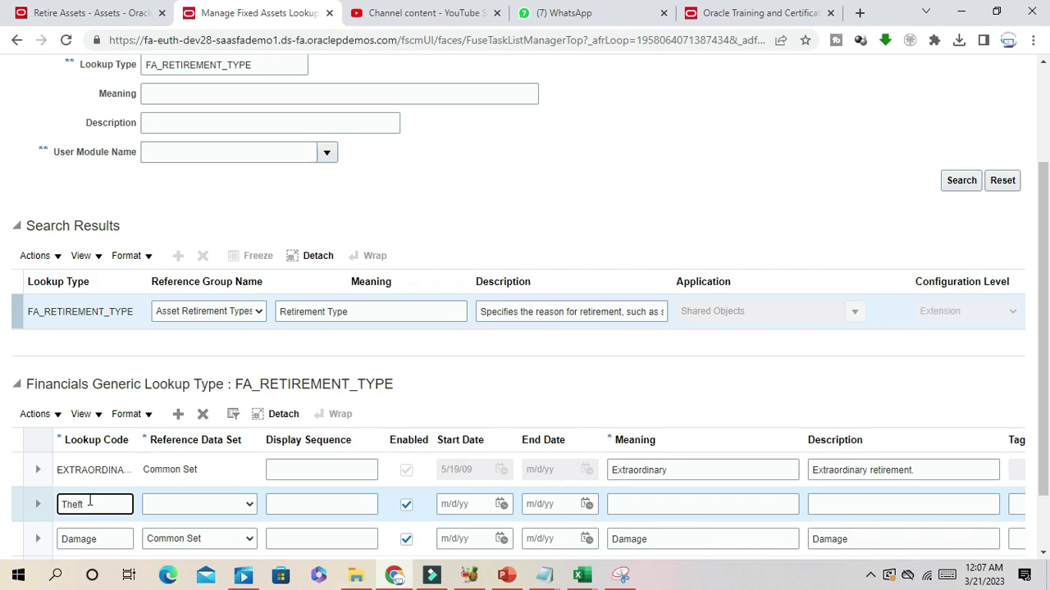
left_click(188, 504)
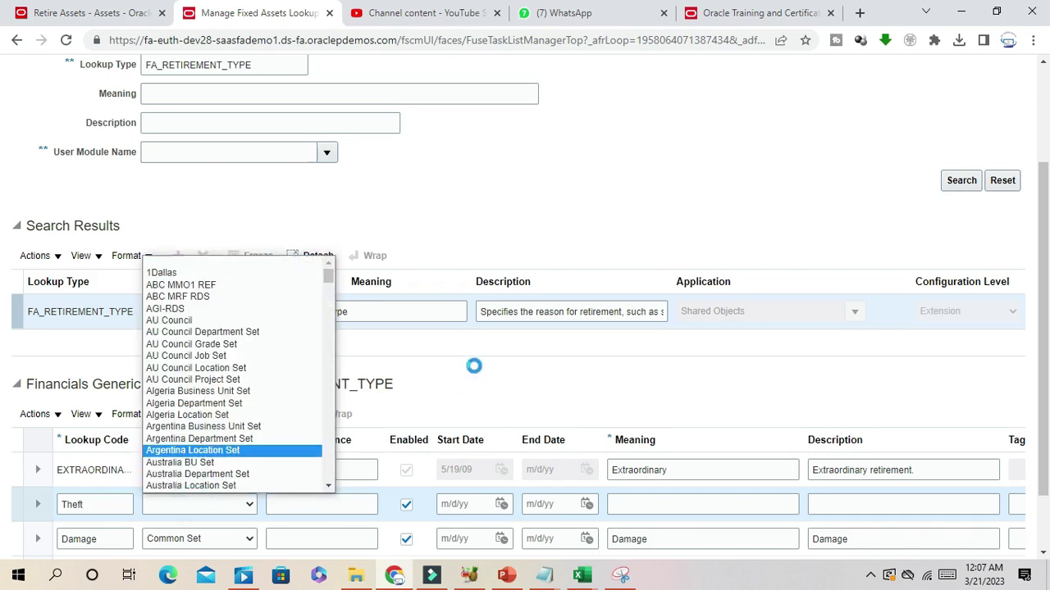
left_click(184, 504)
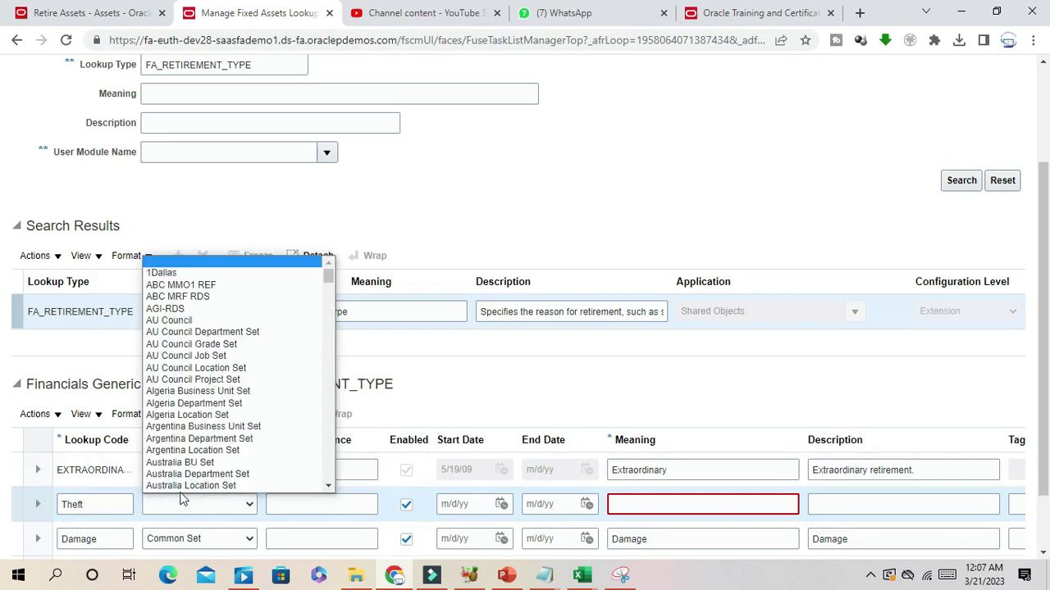
scroll(188, 403, "down", 5)
scroll(188, 403, "down", 1)
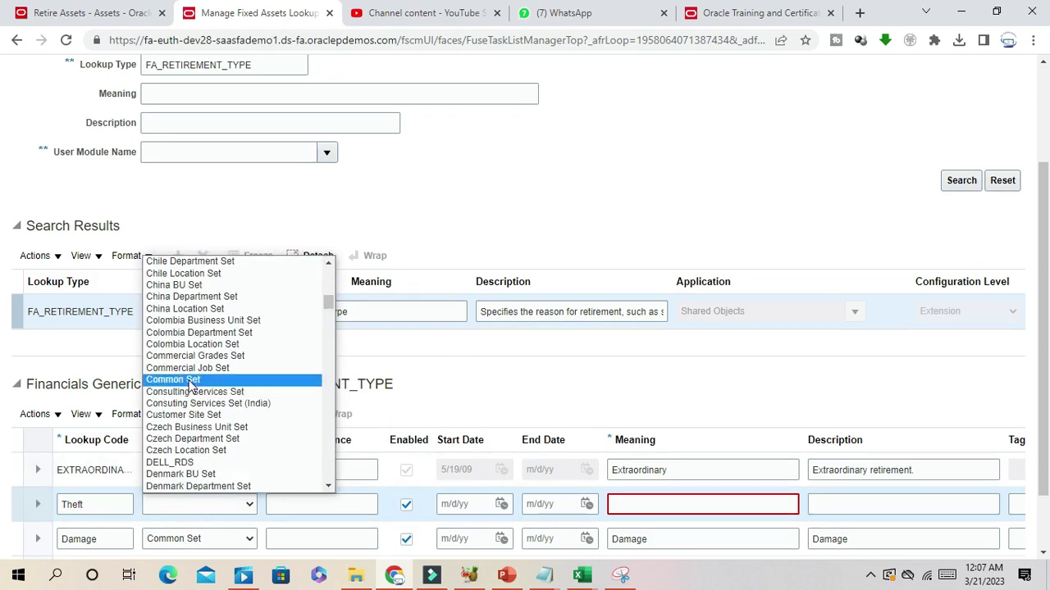
left_click(190, 377)
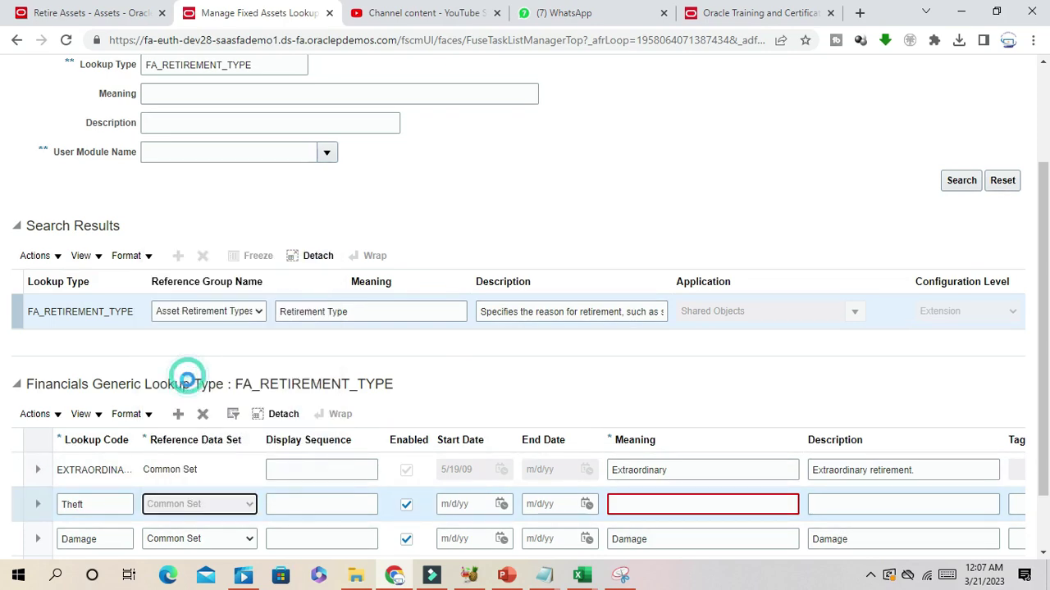
Enter 'Damage' as the Theft row's meaning, triggering the FND-7103 duplicate-meaning error
left_click(648, 504)
type("Damage")
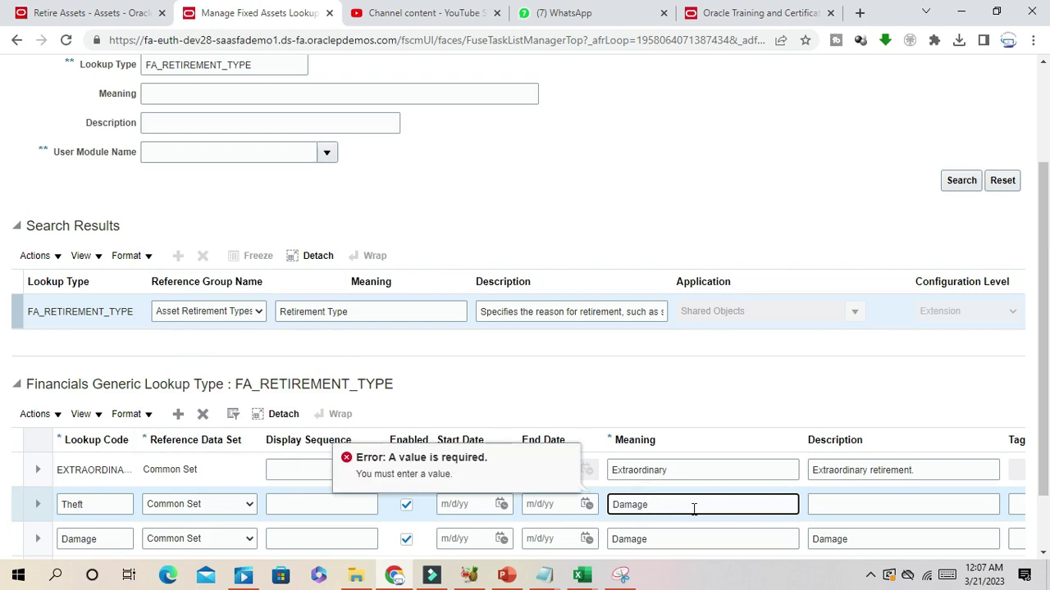
double_click(693, 508)
double_click(90, 505)
key("ctrl+c")
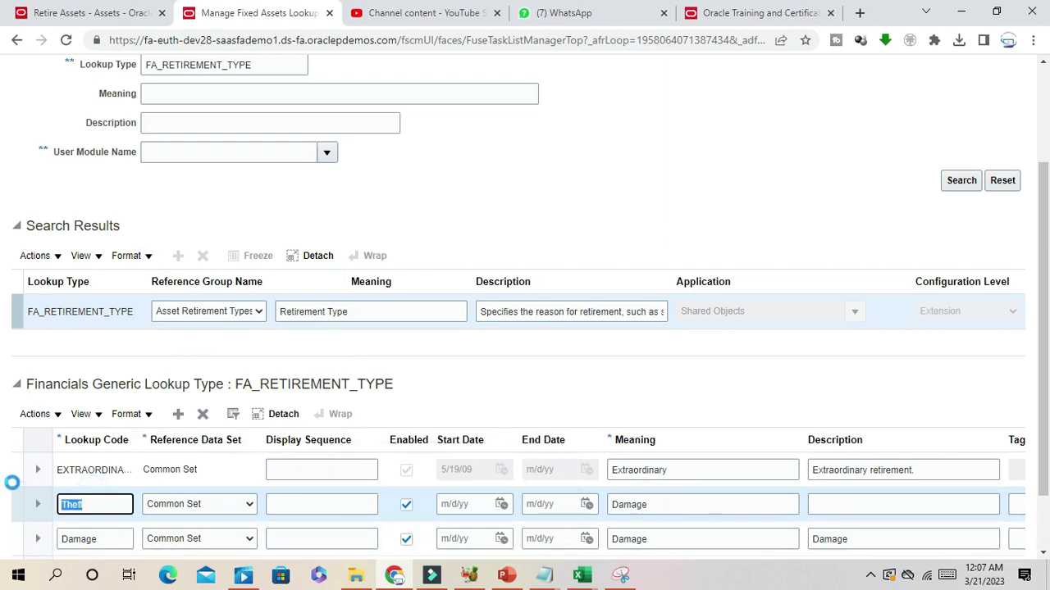
left_click(680, 504)
double_click(680, 503)
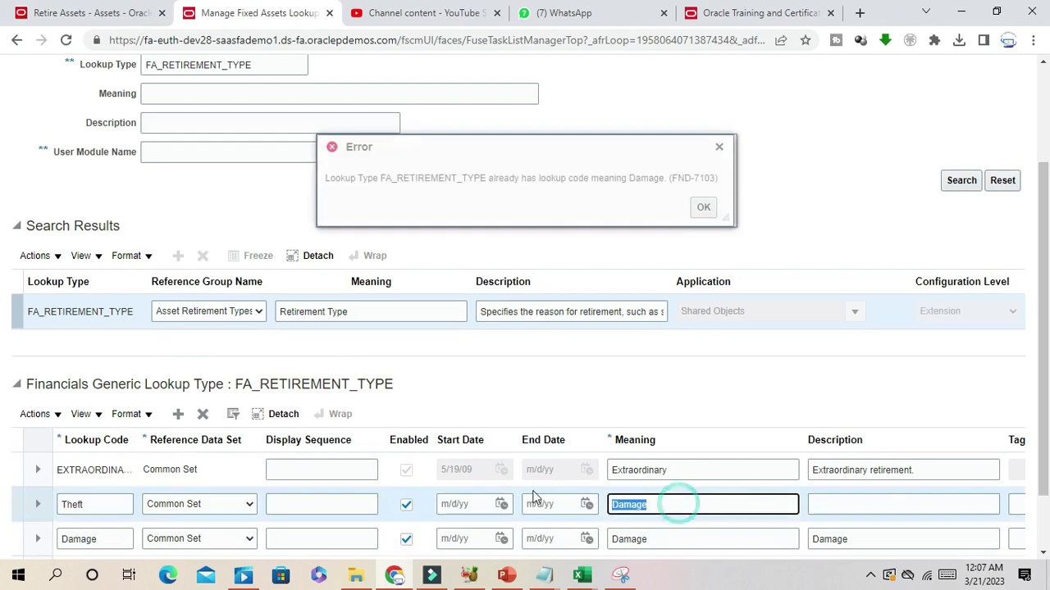
Dismiss the duplicate-meaning error and give the Theft code meaning and description 'Theft'
key("ctrl+v")
left_click(703, 207)
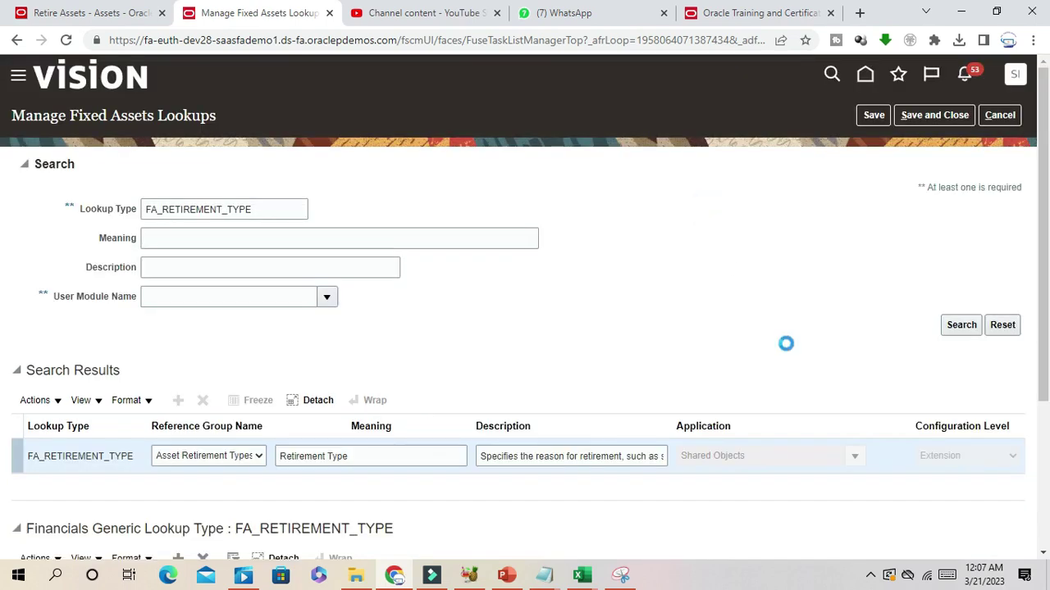
scroll(730, 402, "down", 3)
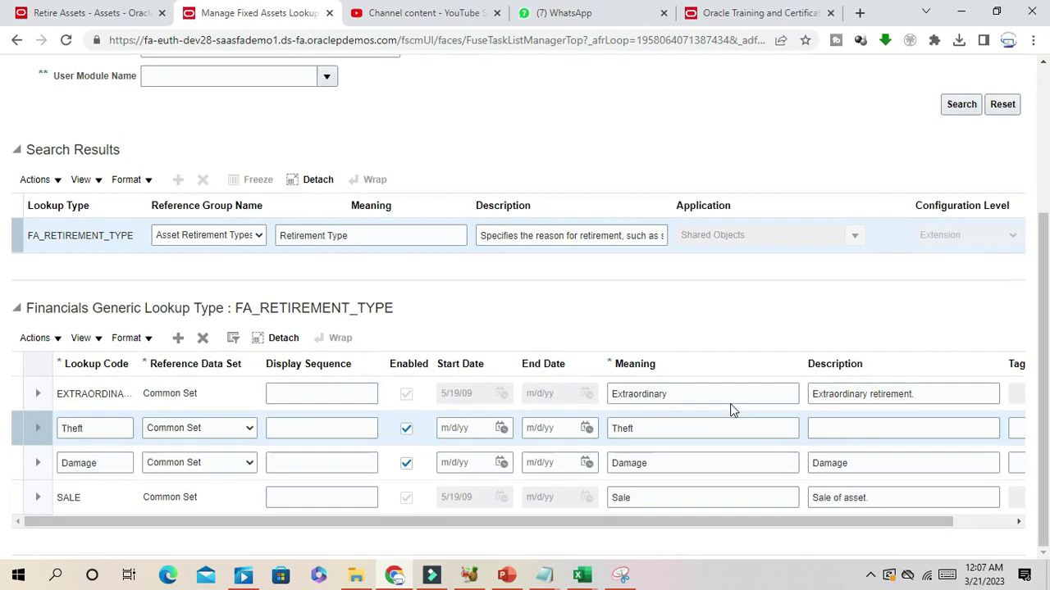
left_click(831, 427)
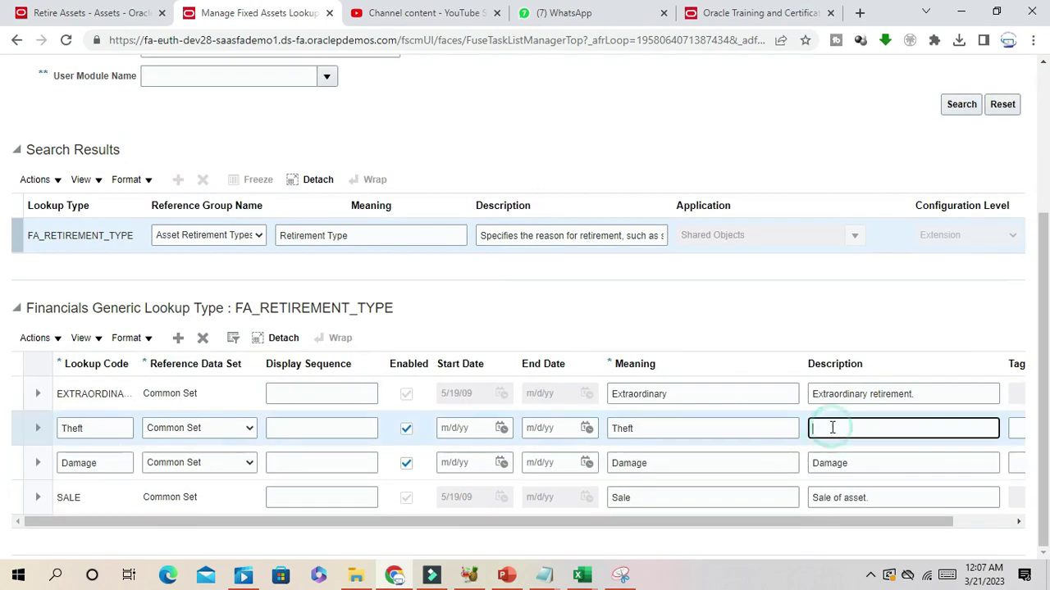
left_click(729, 279)
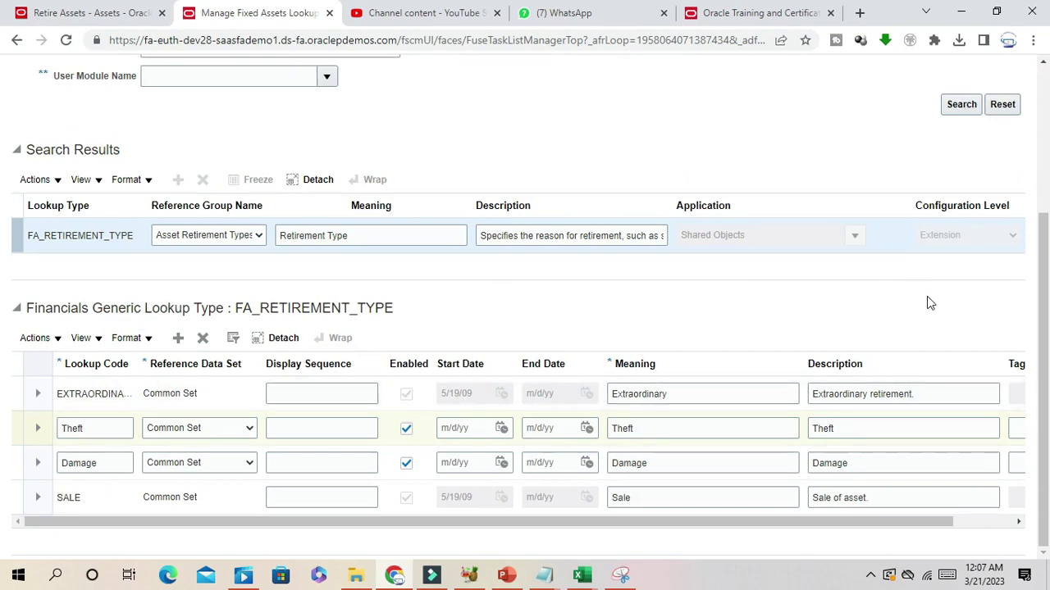
Save the FA_RETIREMENT_TYPE lookup codes and close back to Setup: Financials
scroll(926, 297, "up", 3)
scroll(882, 349, "down", 3)
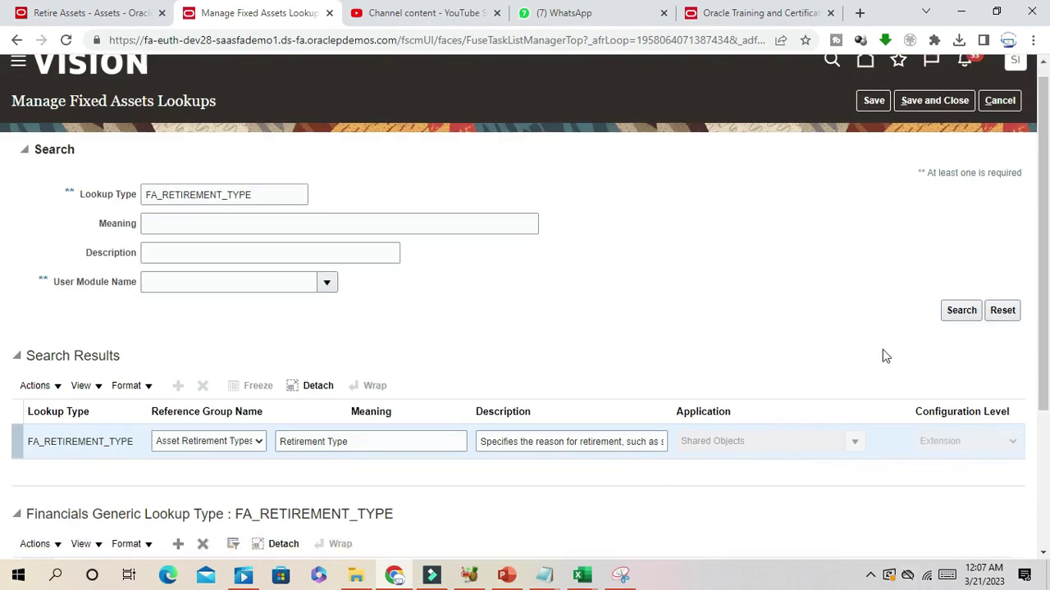
left_click_drag(922, 521, 798, 508)
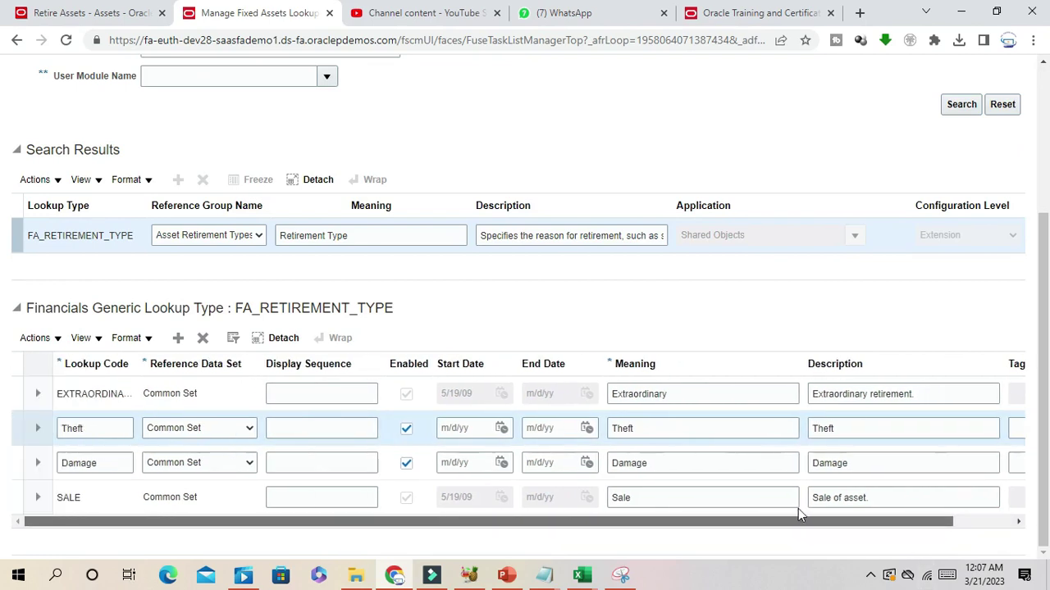
scroll(876, 138, "up", 3)
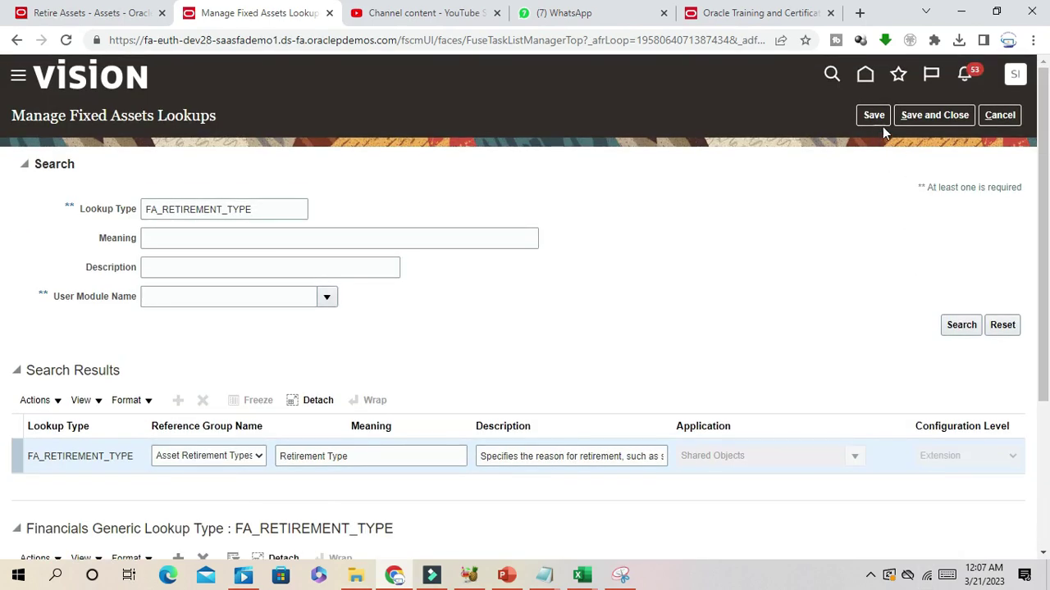
left_click(874, 117)
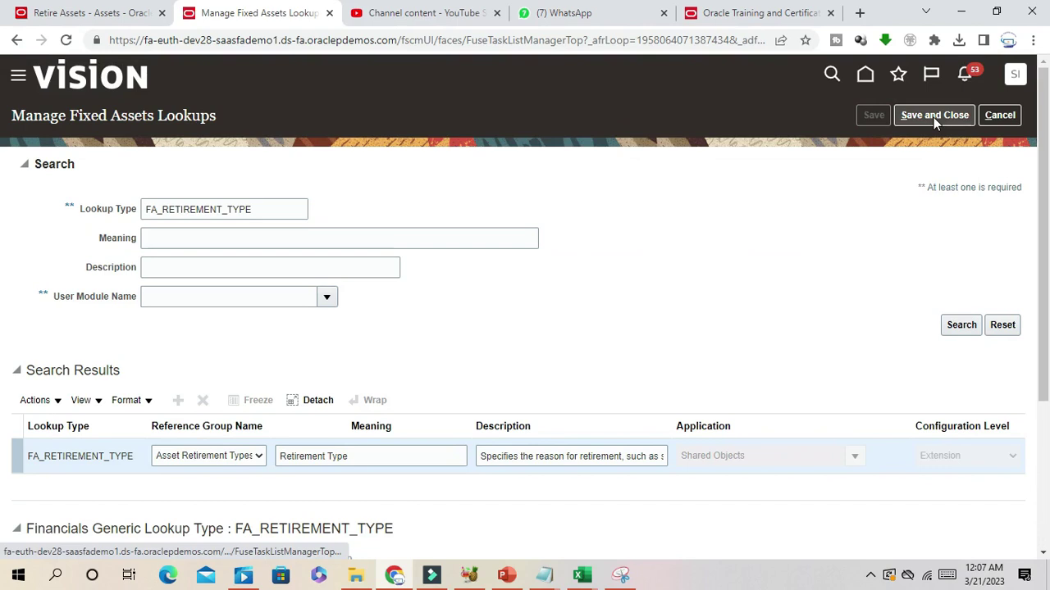
left_click(937, 116)
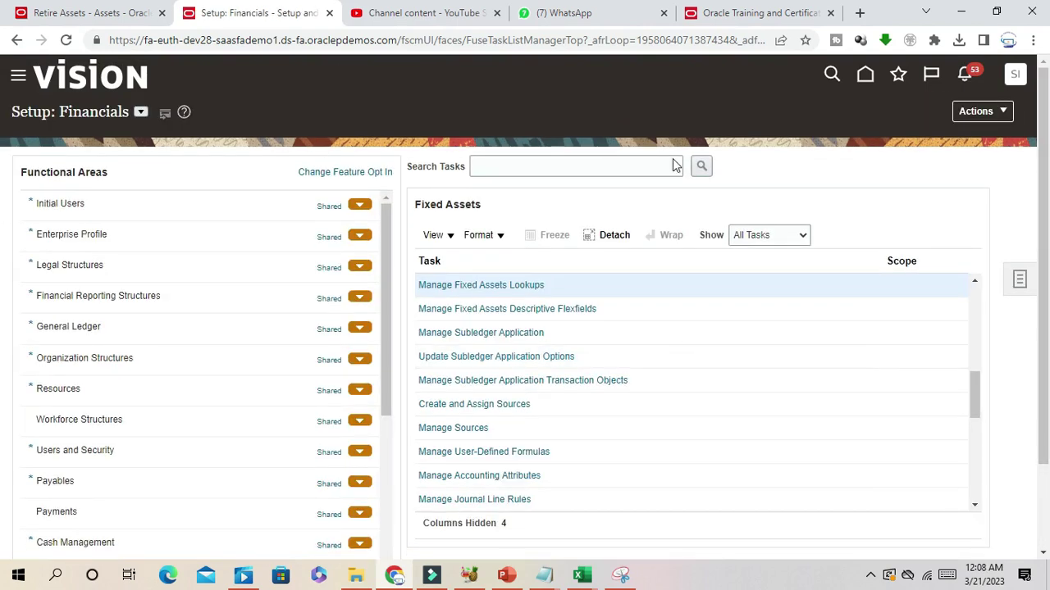
On the Retire Assets tab, cancel the open cost retirement form without saving
left_click(85, 12)
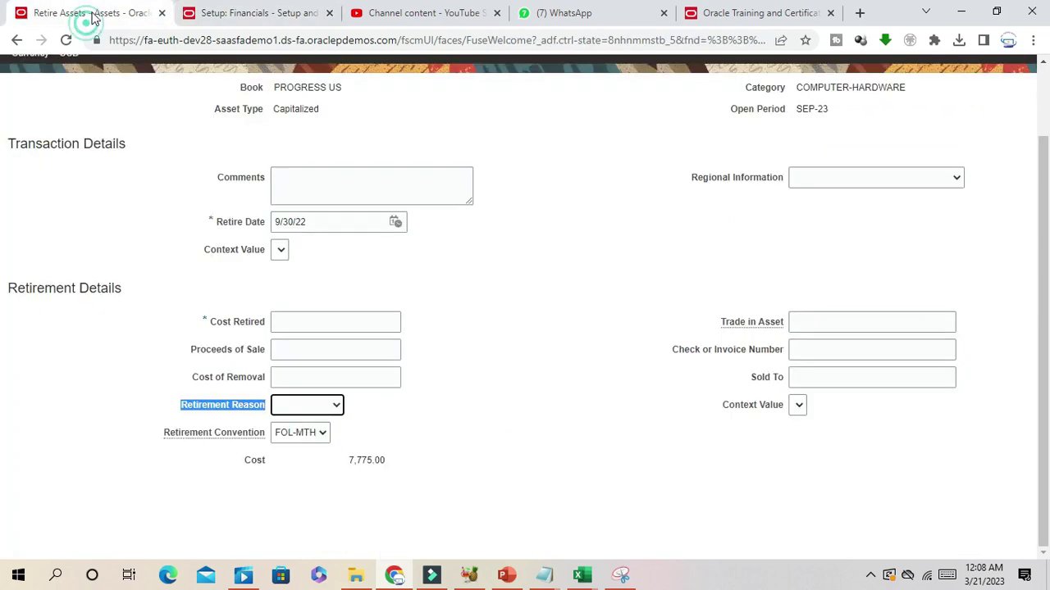
left_click(308, 411)
scroll(500, 310, "up", 2)
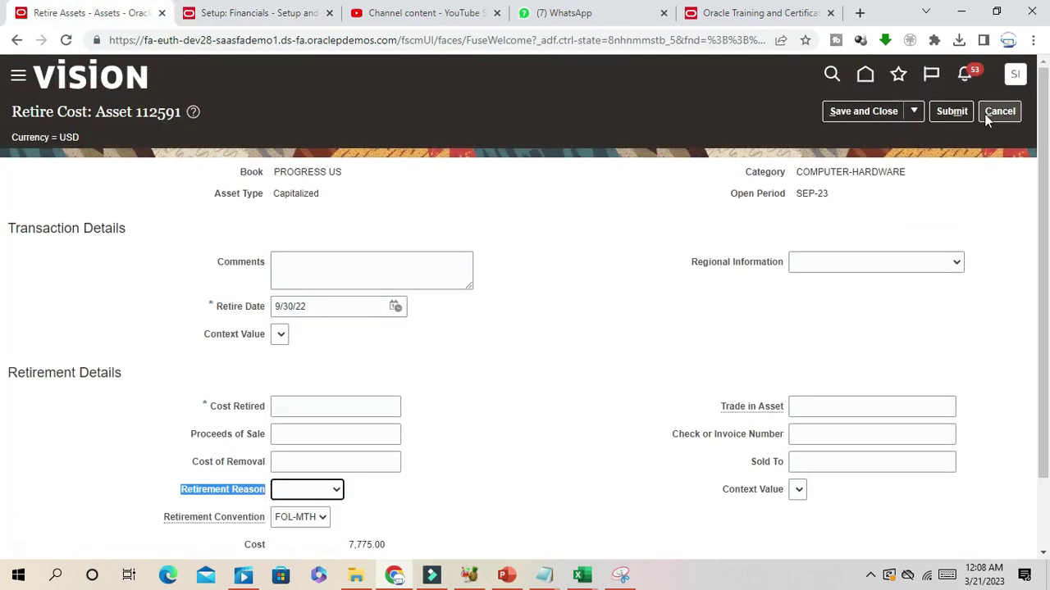
left_click(1001, 113)
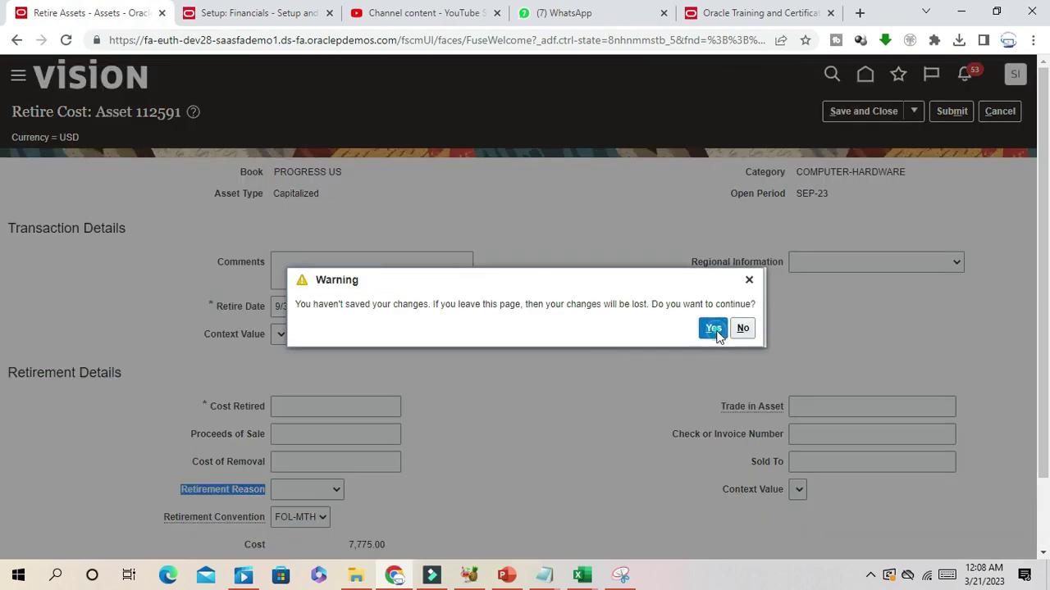
left_click(713, 329)
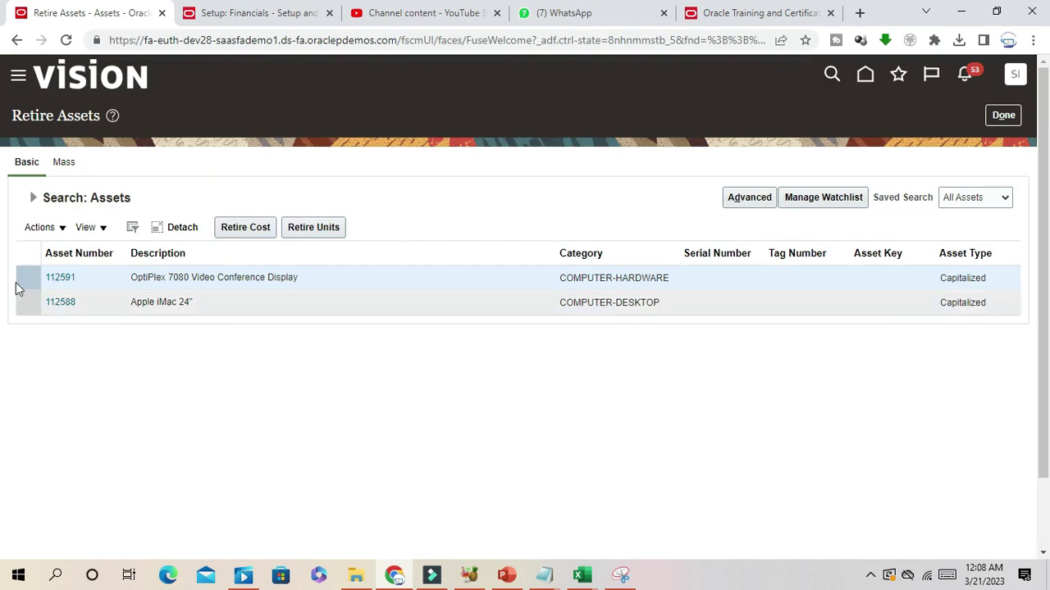
Start Retire Cost for asset 112591 and confirm Damage and Theft appear among Retirement Reasons
left_click(18, 283)
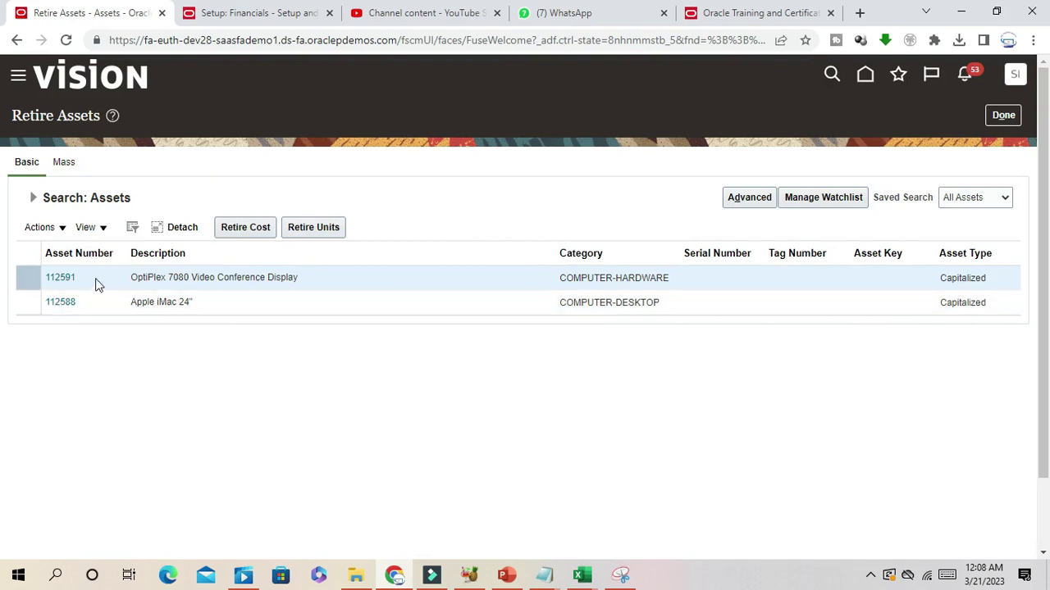
left_click(248, 229)
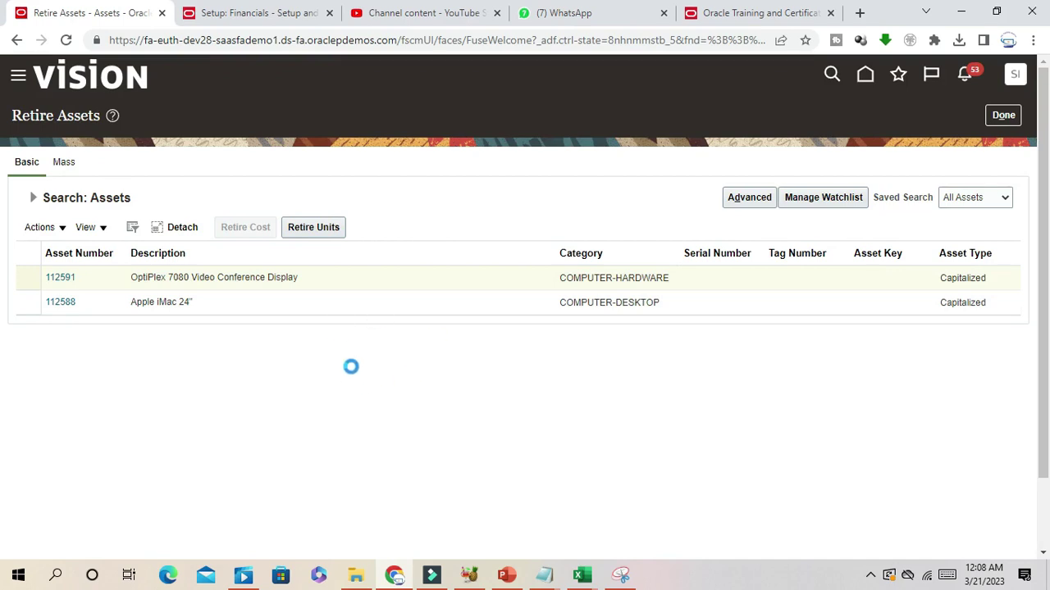
scroll(469, 365, "down", 1)
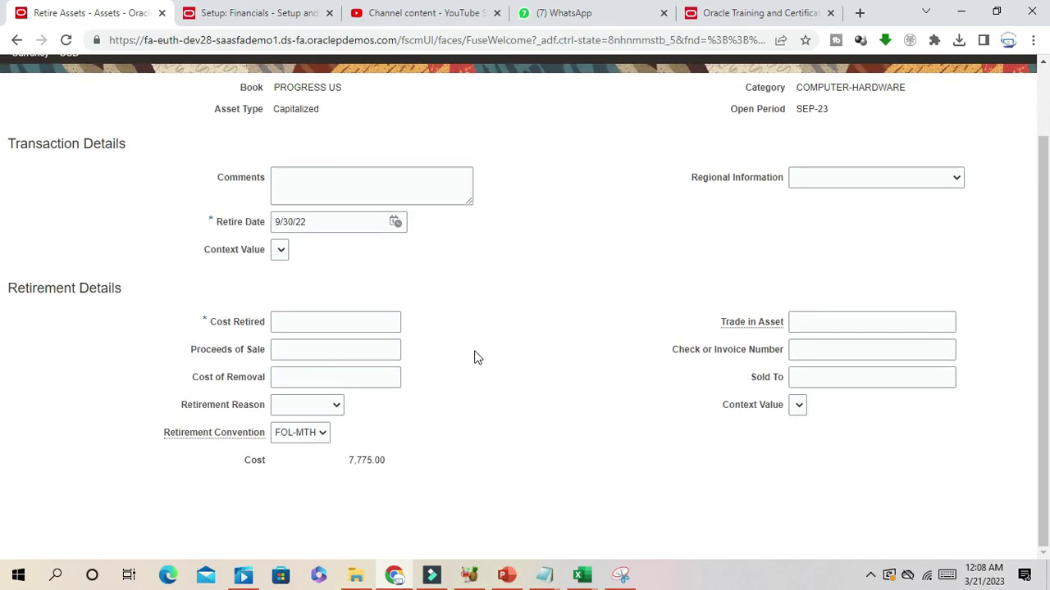
scroll(443, 300, "up", 1)
scroll(447, 305, "down", 1)
left_click(293, 408)
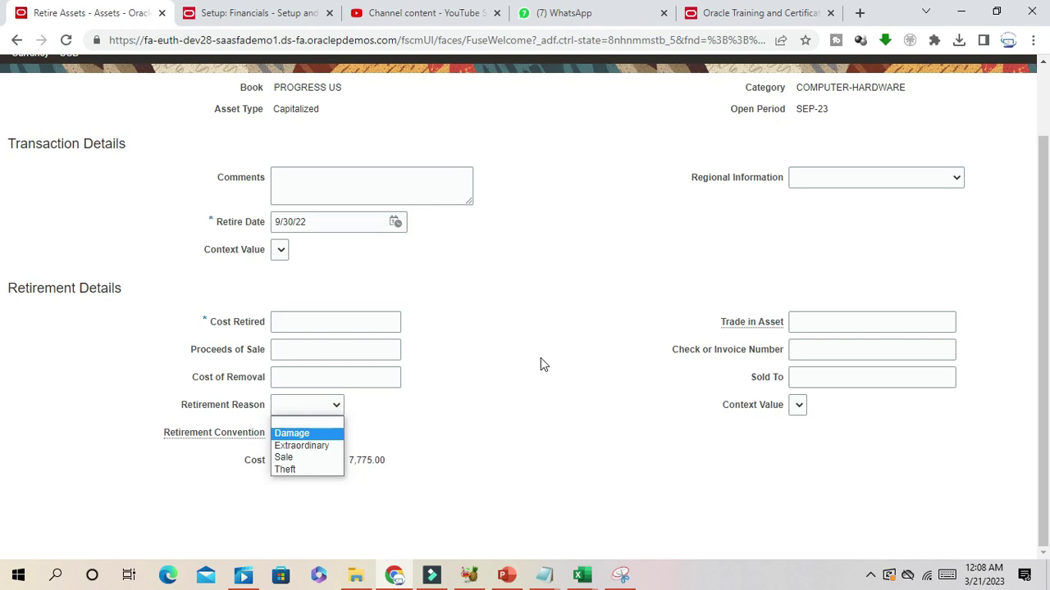
scroll(539, 361, "up", 1)
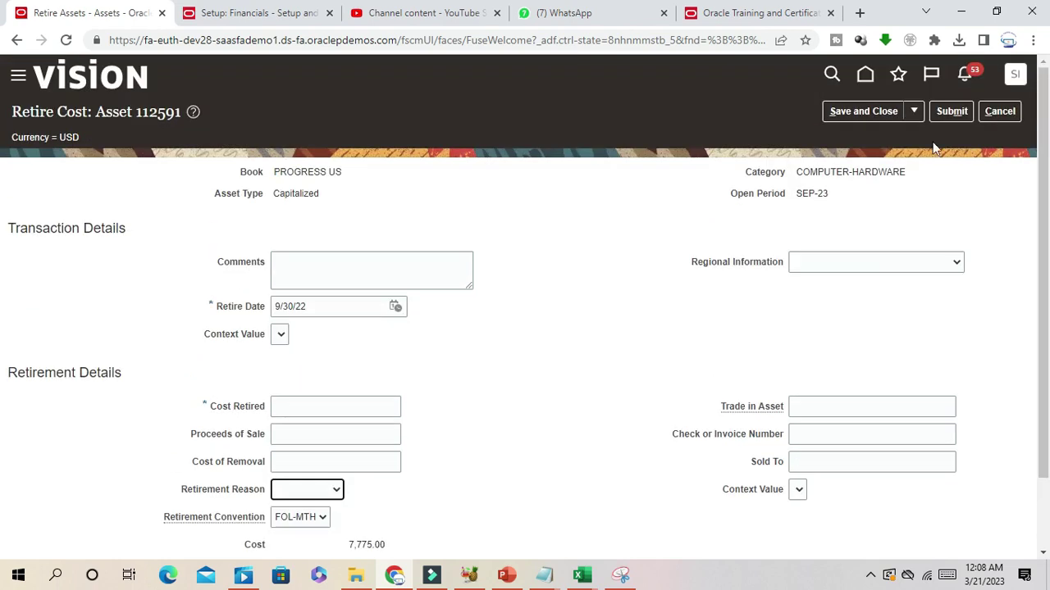
left_click(989, 115)
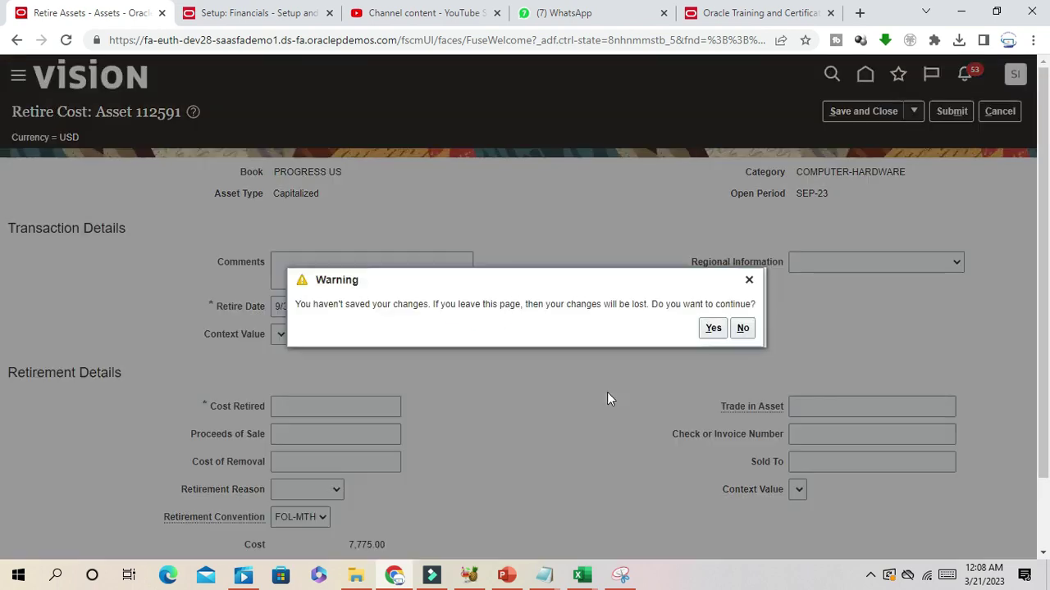
left_click(748, 279)
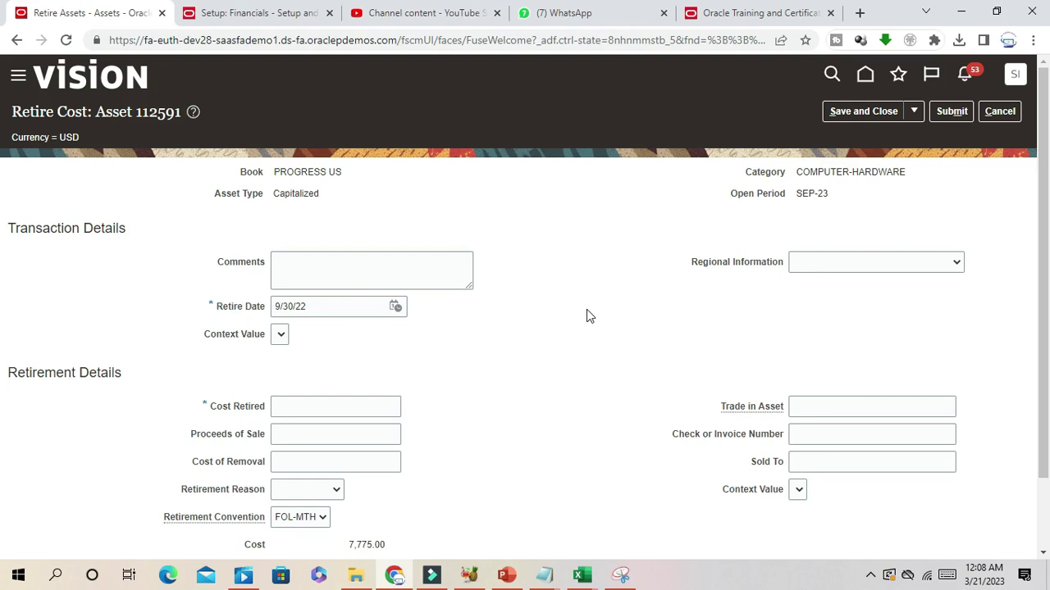
left_click(580, 578)
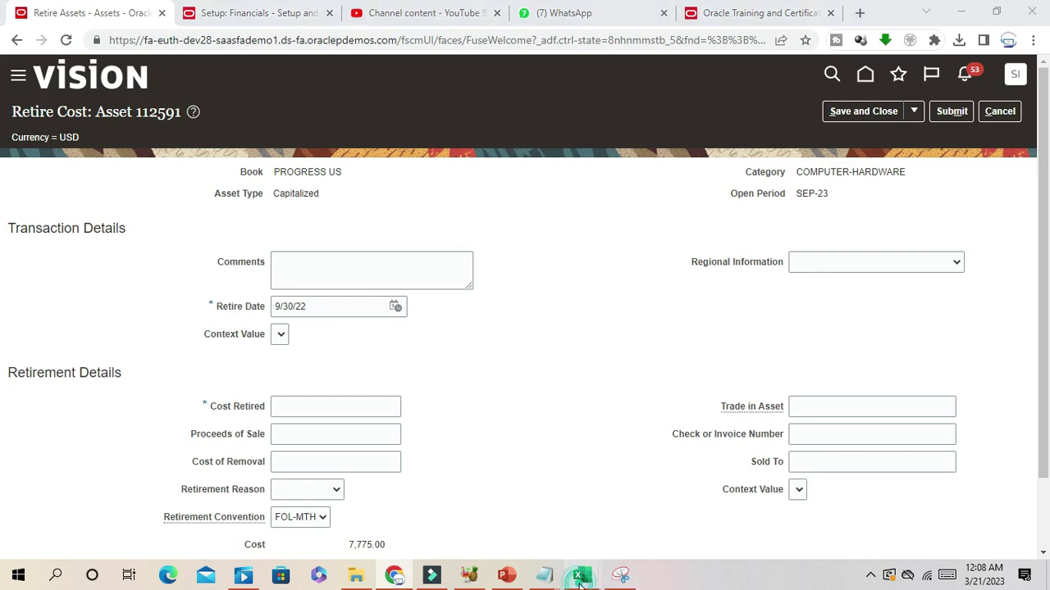
Switch to the Income Sheet-2023 workbook to view the lookup notes on Sheet1
left_click(516, 534)
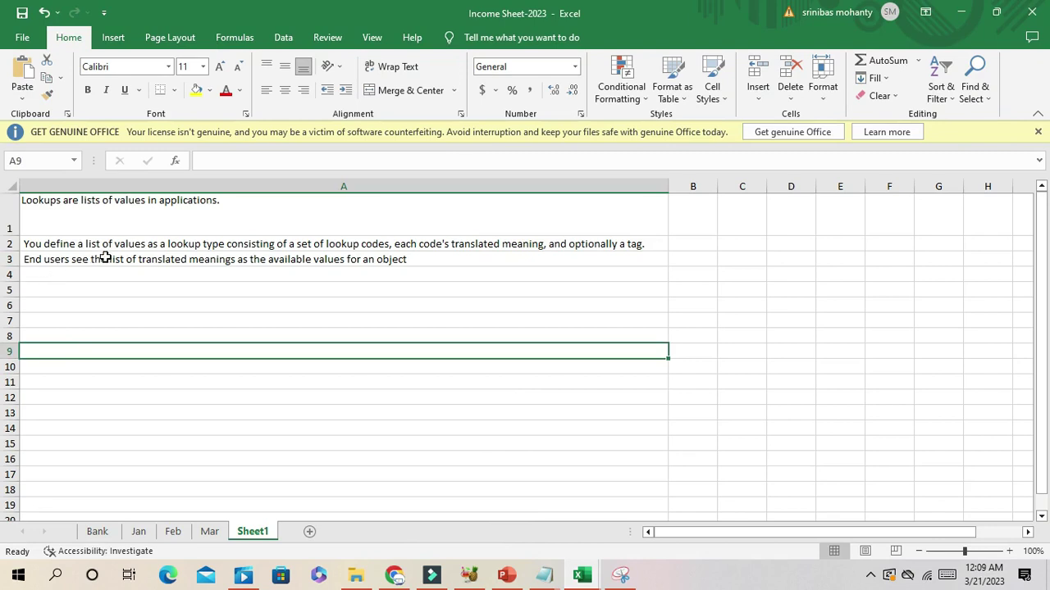